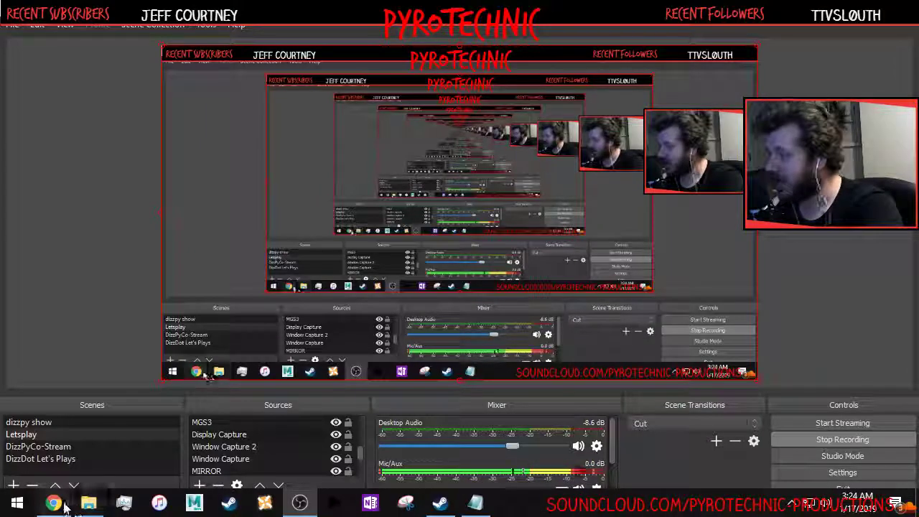
Bring the Chrome window with the Creator Studio videos list in front of OBS.
left_click(63, 504)
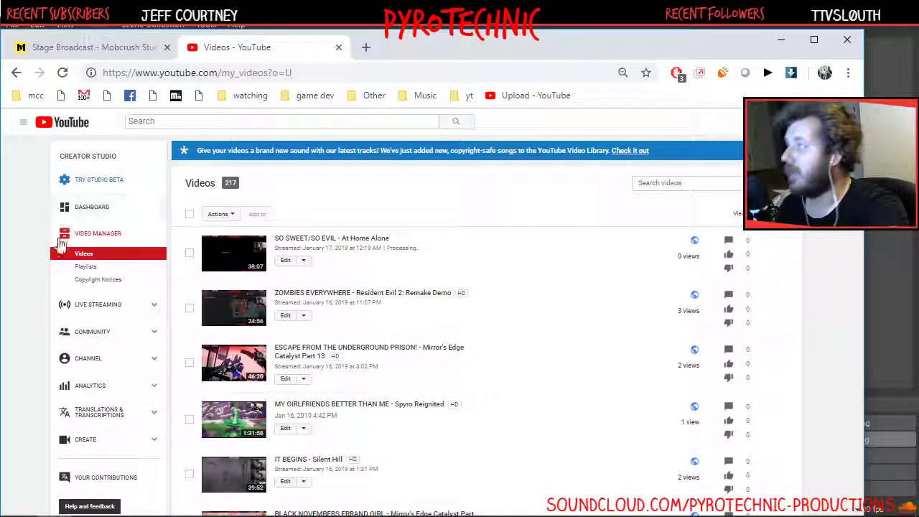
left_click(84, 255)
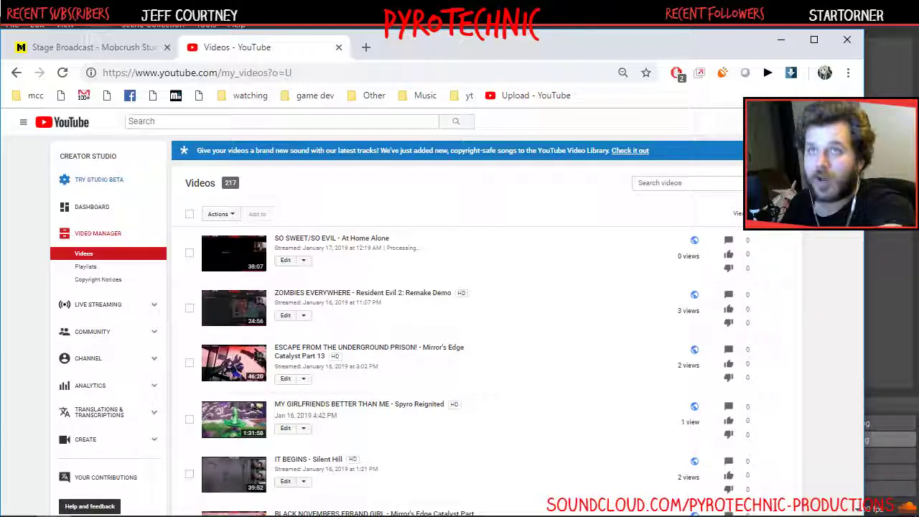
left_click(841, 121)
left_click(538, 207)
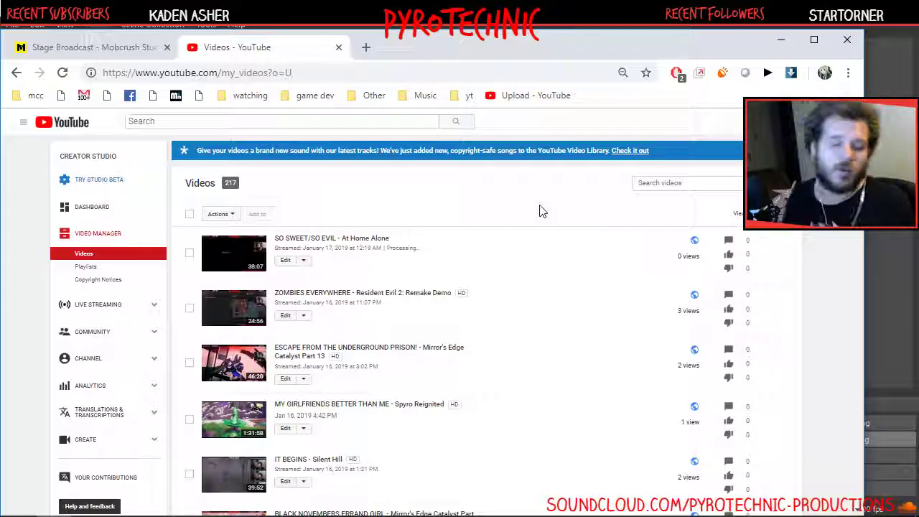
Open the newest video's Info & Settings and view its Advanced settings.
left_click(303, 261)
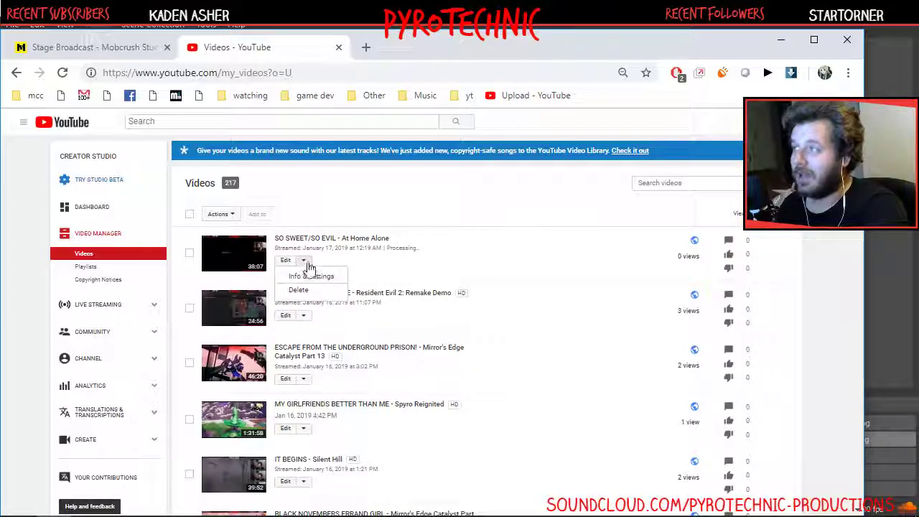
left_click(303, 260)
left_click(303, 261)
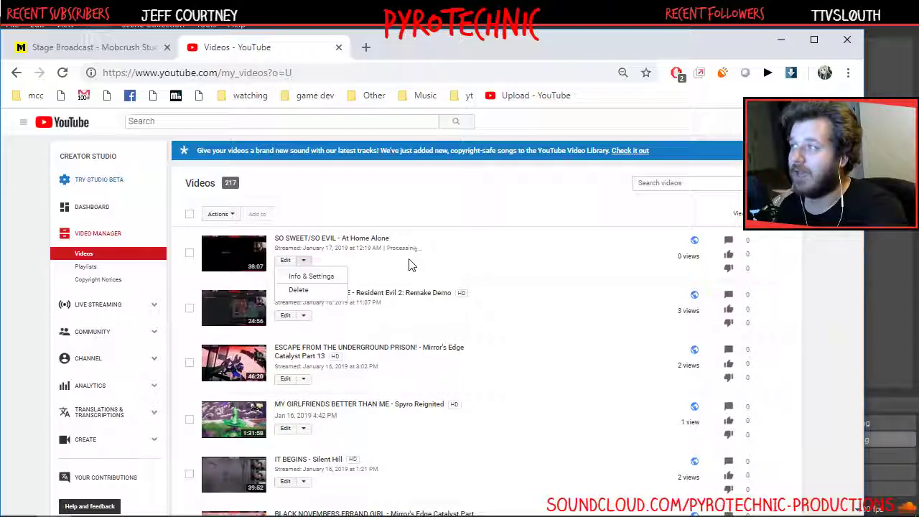
left_click(303, 262)
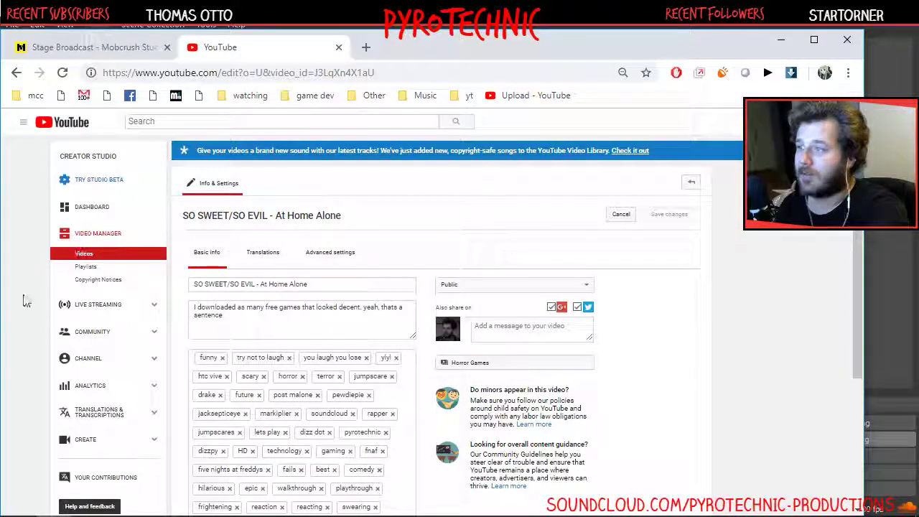
scroll(412, 390, "down", 3)
scroll(412, 389, "up", 3)
left_click(324, 252)
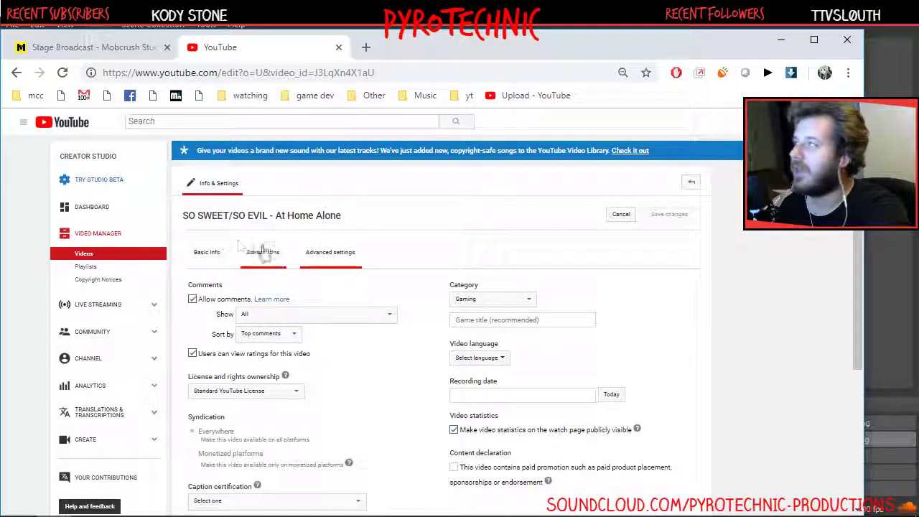
Reopen the SO SWEET/SO EVIL video's details editor from Videos, then go to the YouTube home page.
left_click(111, 255)
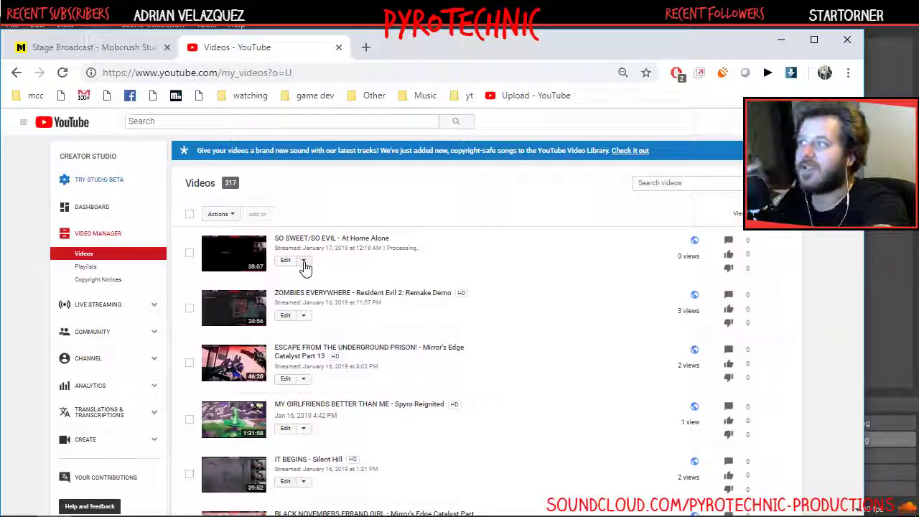
left_click(303, 261)
left_click(311, 279)
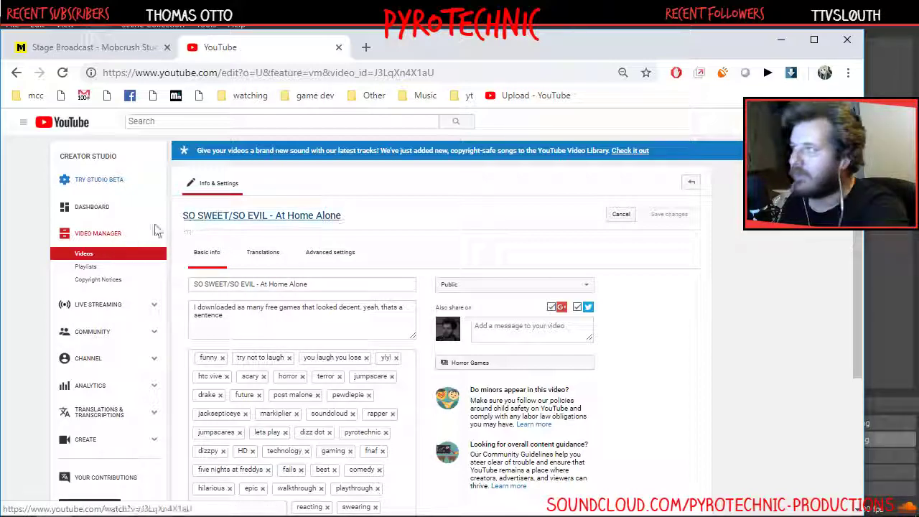
left_click(113, 234)
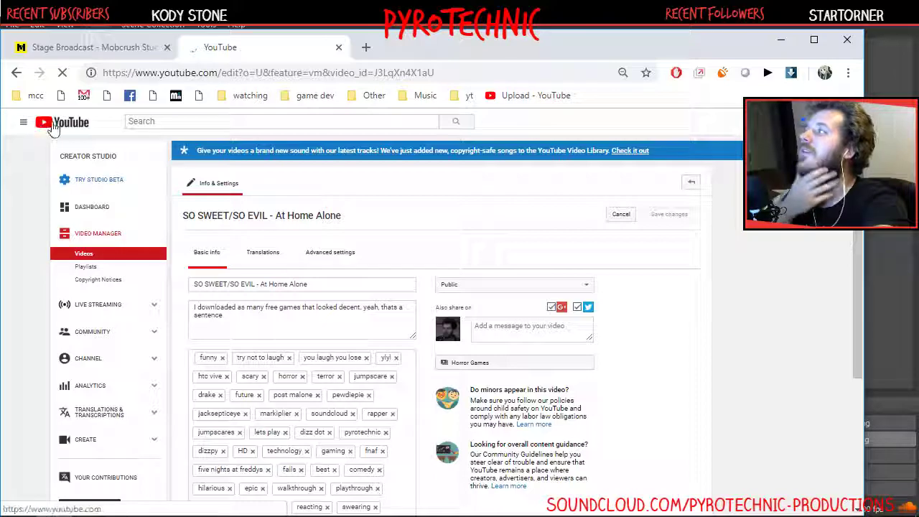
left_click(54, 126)
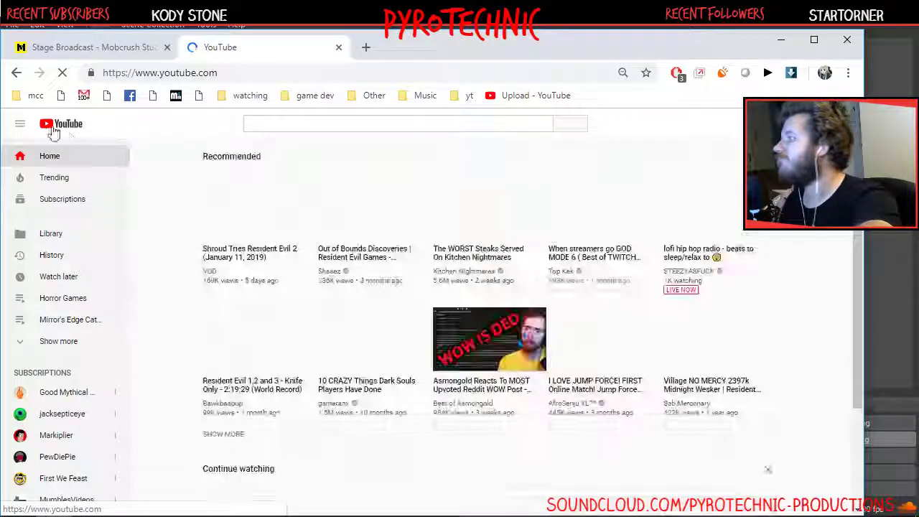
Go to the Pyrotechnic Plays channel page via My channel in the account menu.
left_click(17, 126)
left_click(19, 126)
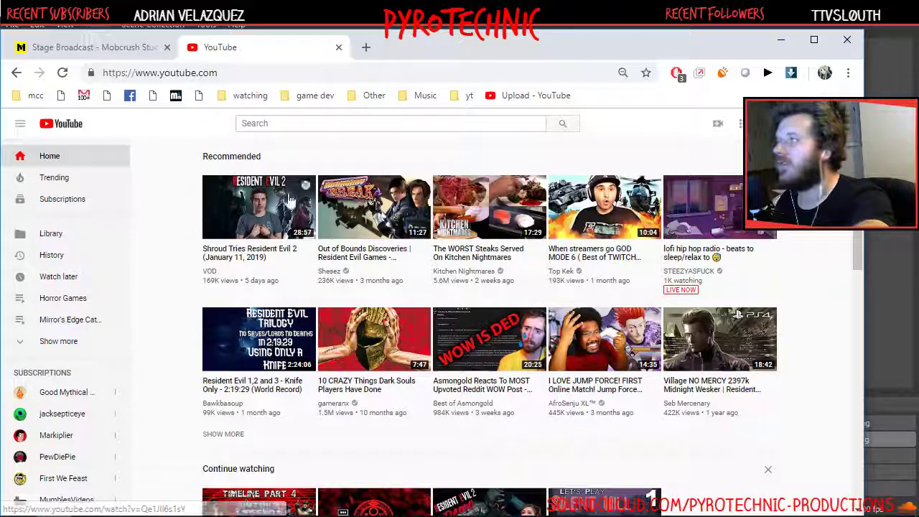
left_click(833, 123)
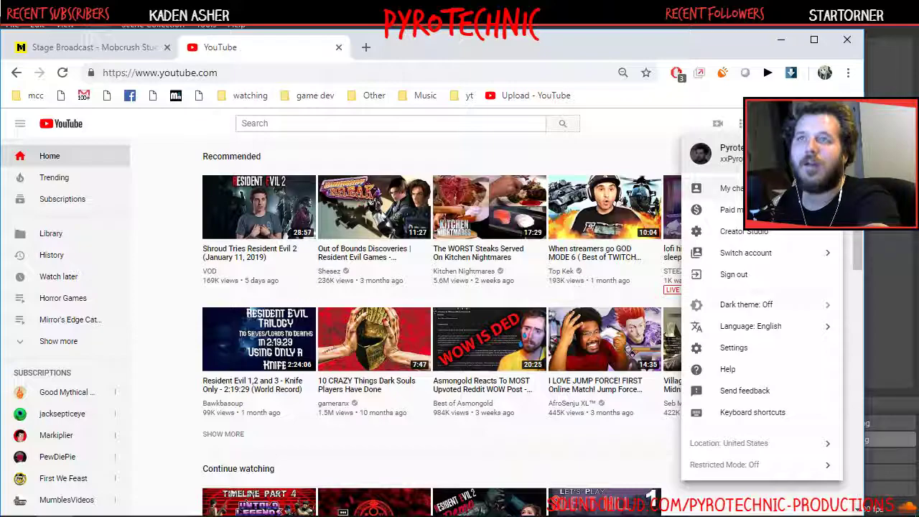
left_click(732, 188)
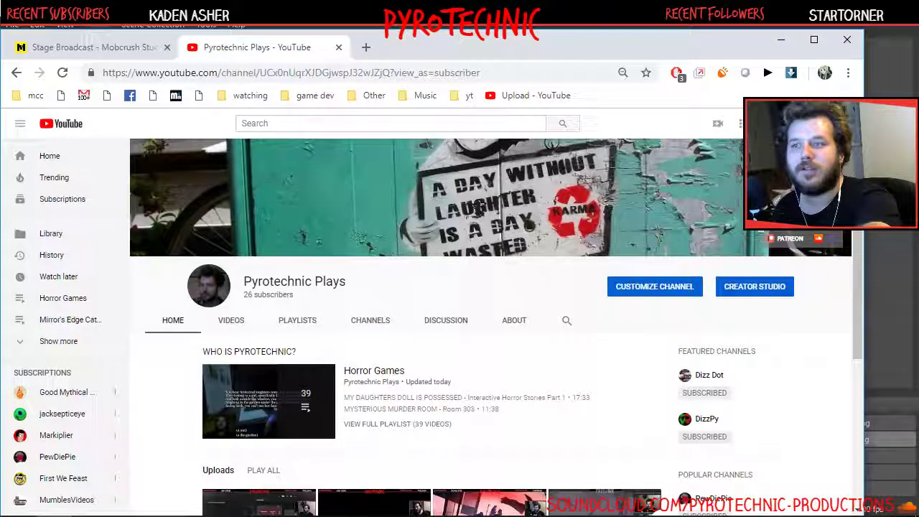
scroll(601, 400, "down", 3)
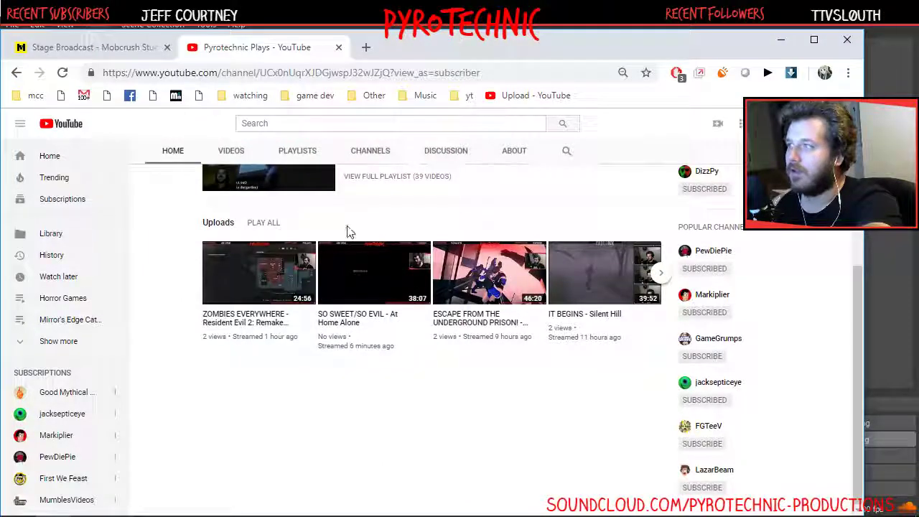
scroll(348, 231, "up", 3)
View the channel's VIDEOS tab, then return to the channel home page.
left_click(244, 289)
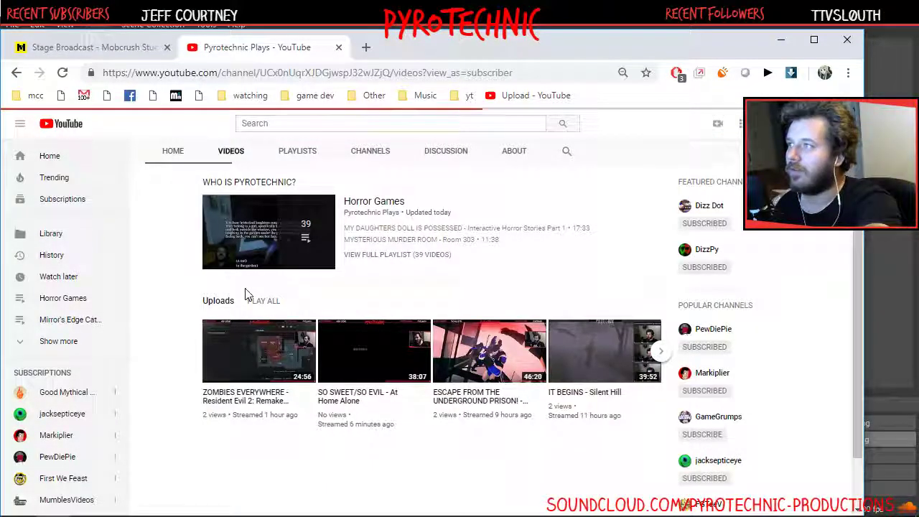
left_click(829, 124)
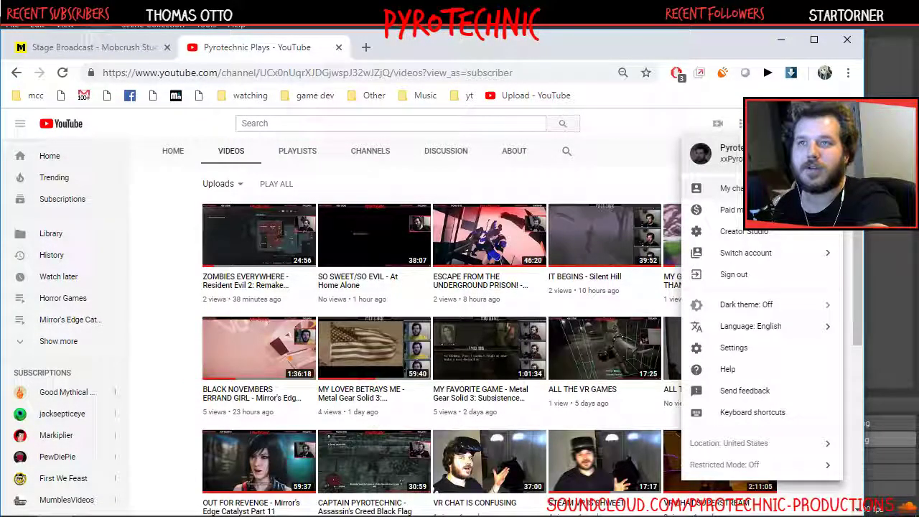
left_click(732, 188)
left_click(829, 123)
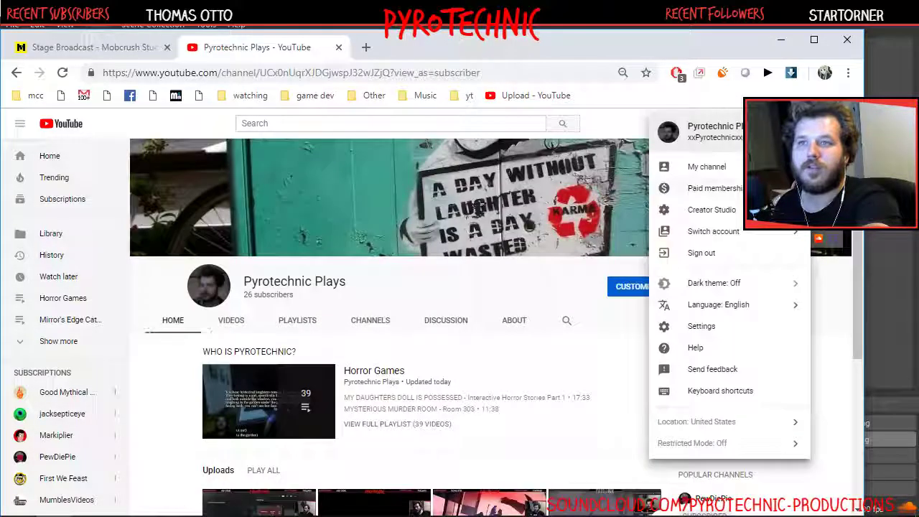
Switch to Creator Studio from the avatar menu, then reach My channel through the side guide.
left_click(732, 212)
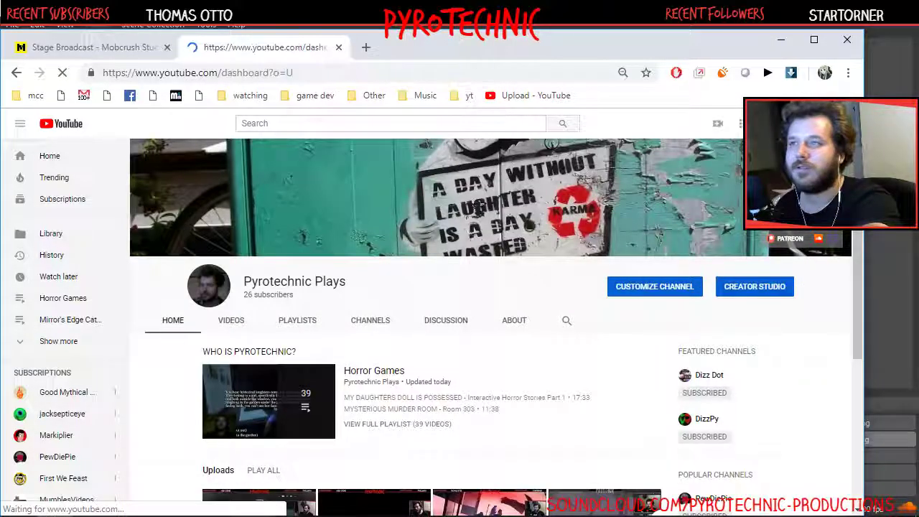
scroll(262, 318, "down", 3)
scroll(262, 317, "up", 3)
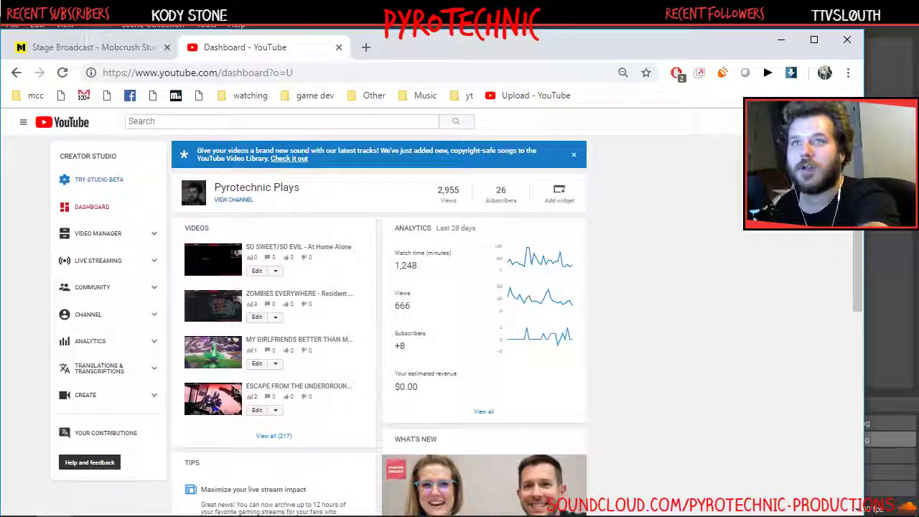
left_click(833, 121)
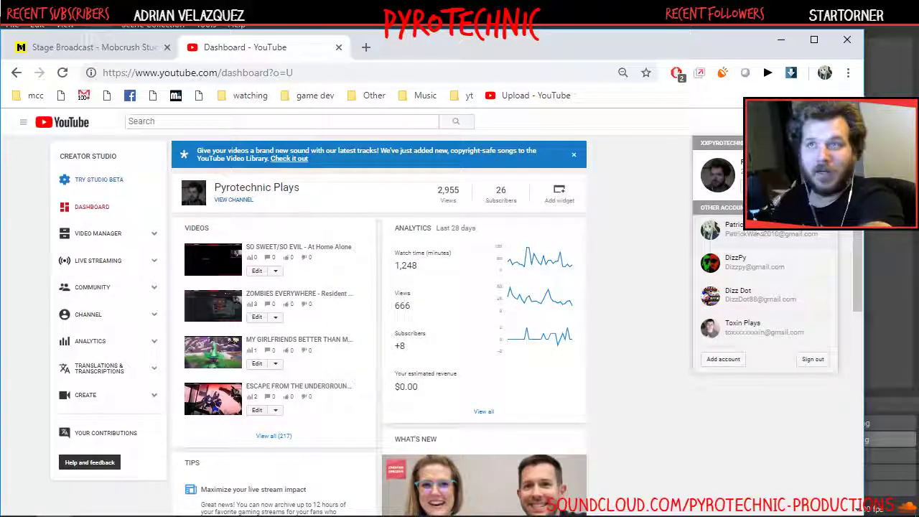
left_click(642, 253)
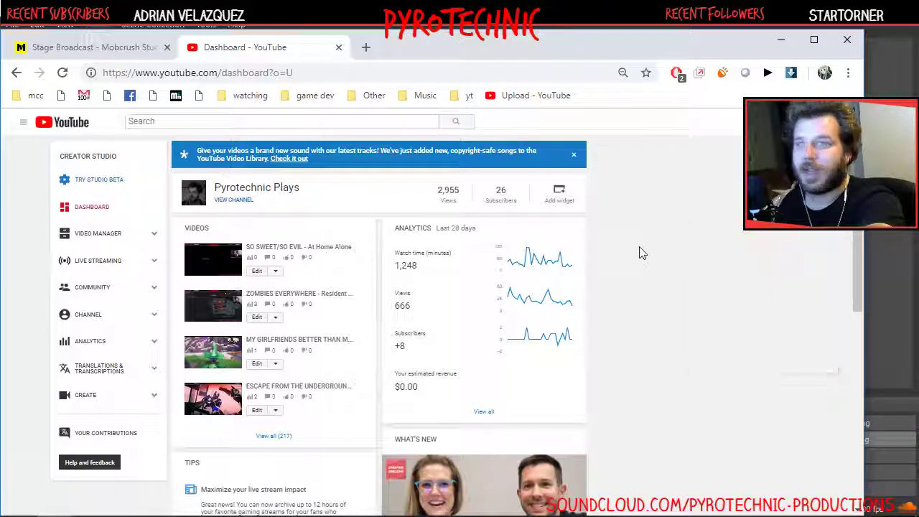
left_click(23, 122)
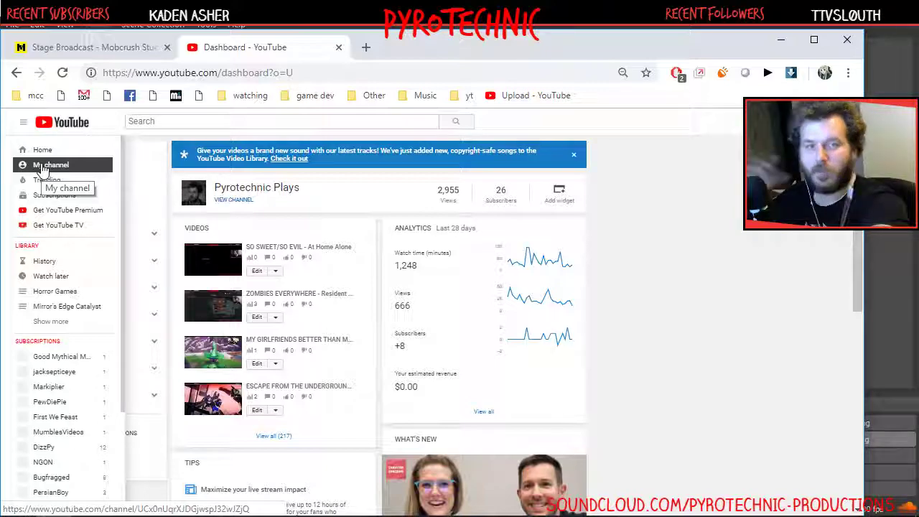
left_click(42, 166)
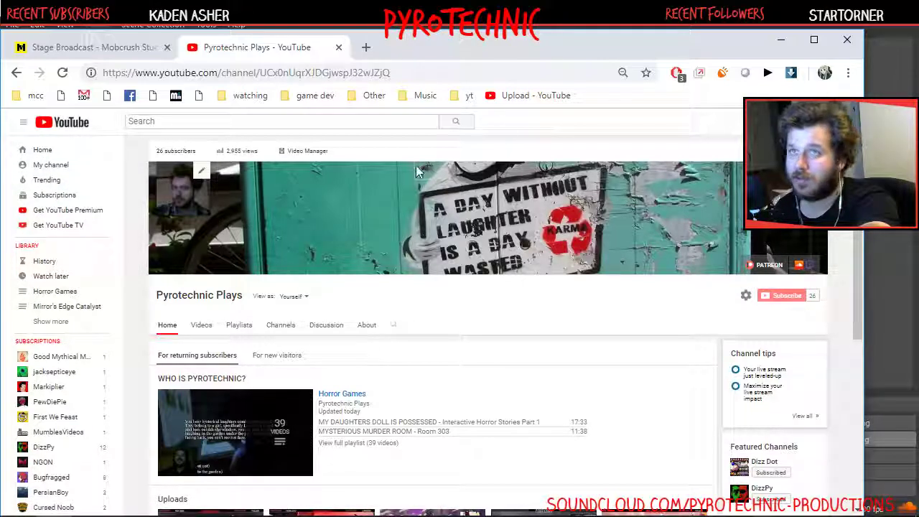
Reach the Pyrotechnic Plays Creator Studio dashboard through the avatar account menu.
left_click(825, 121)
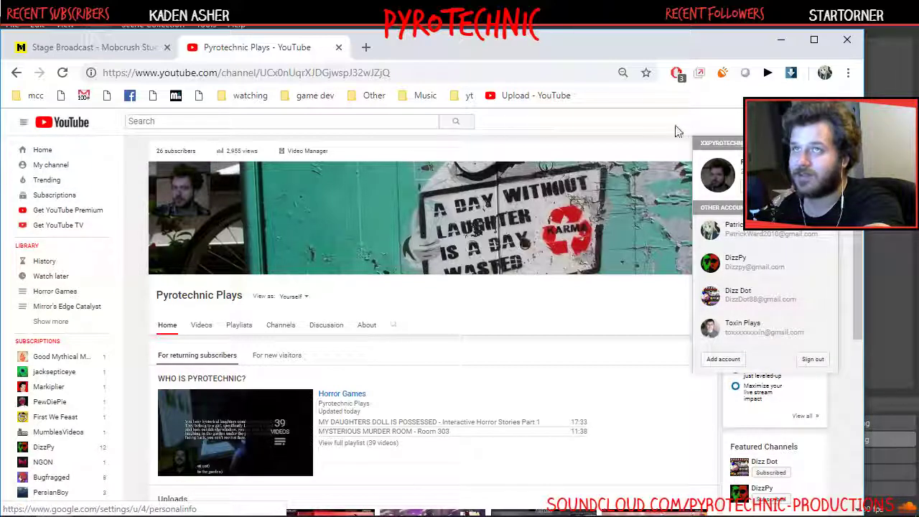
left_click(623, 128)
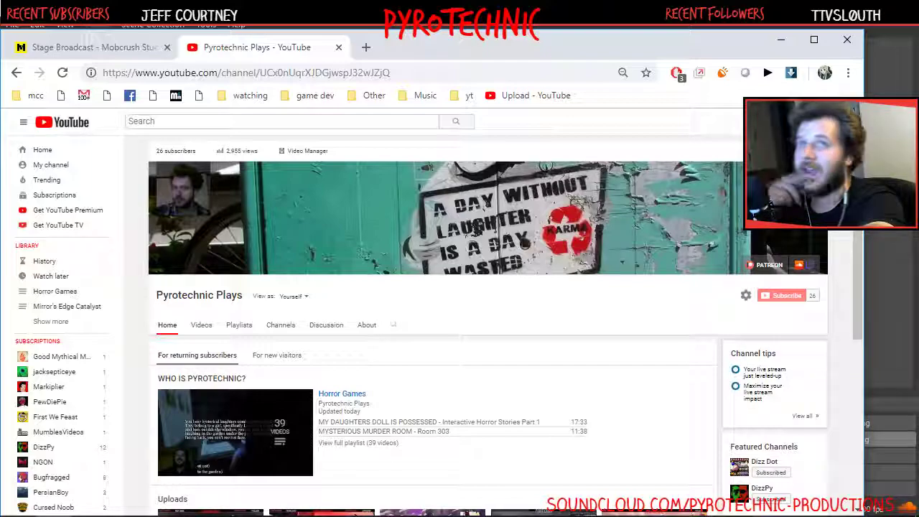
left_click(825, 121)
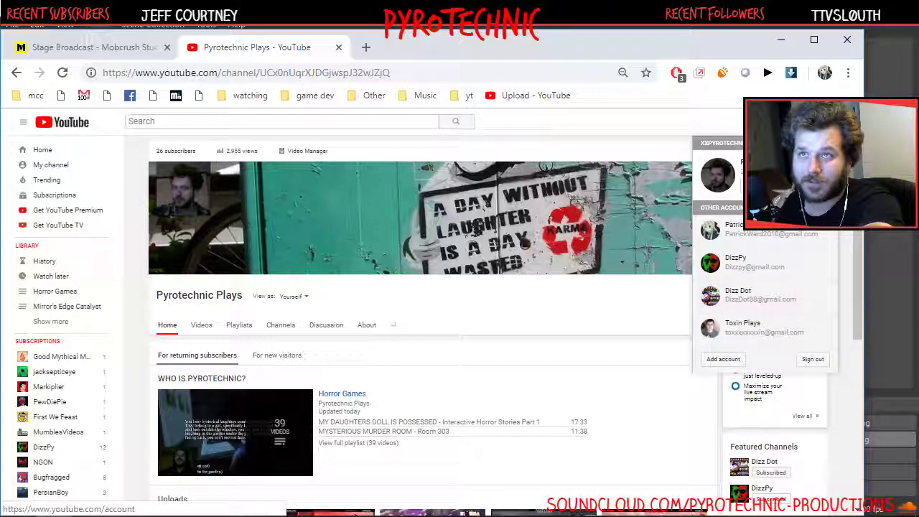
left_click(825, 188)
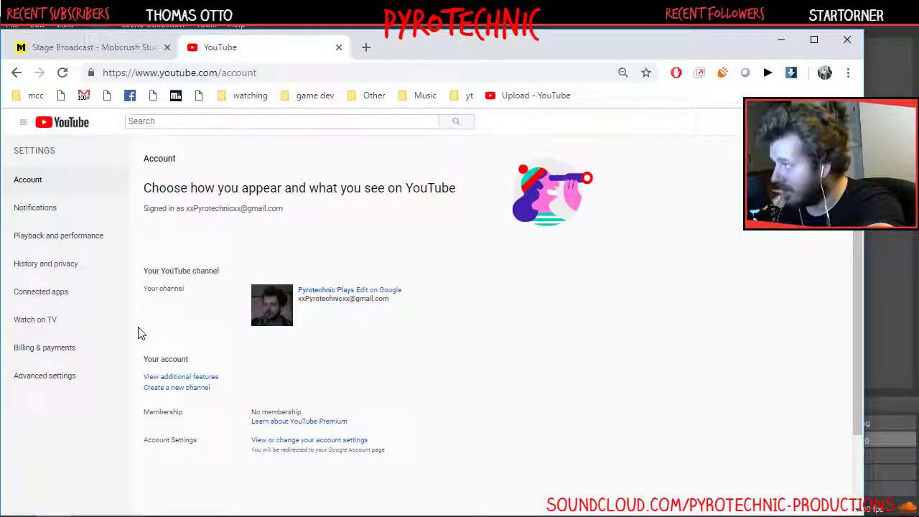
left_click(825, 122)
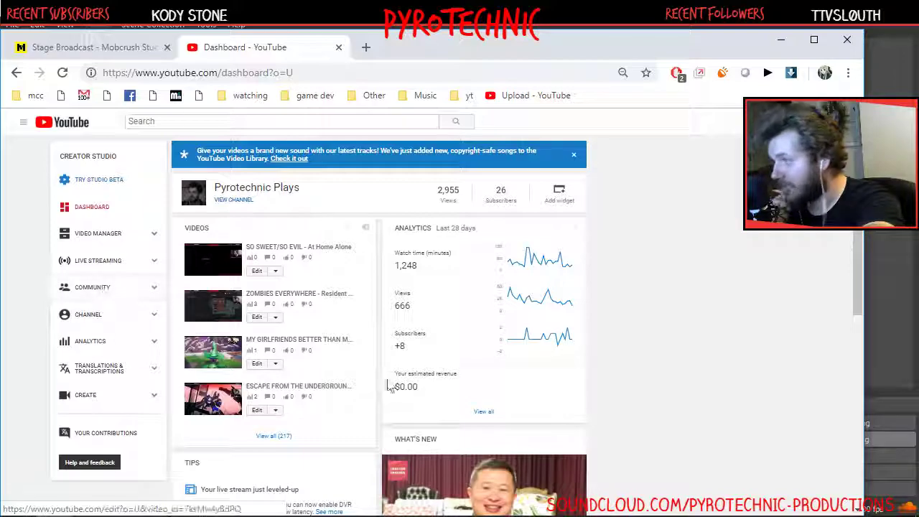
Look over the Creator Studio dashboard, then switch to the new Studio beta.
scroll(313, 404, "down", 5)
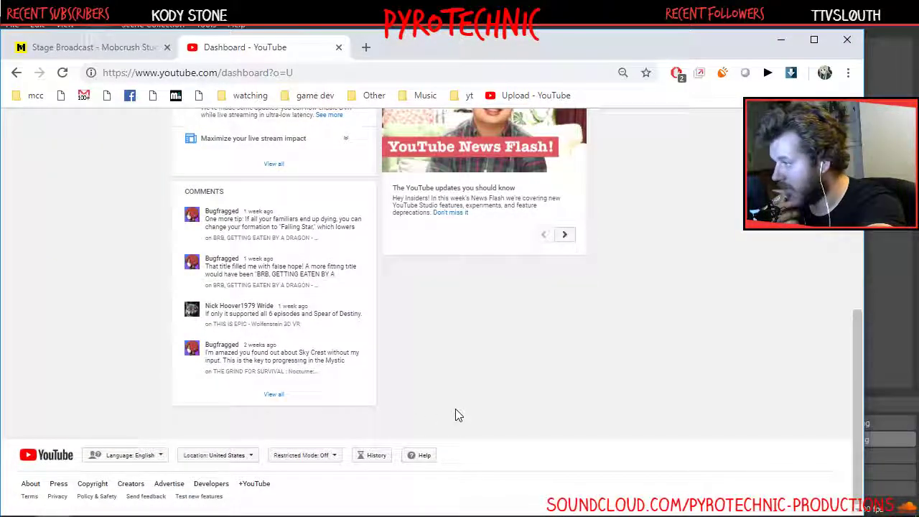
scroll(512, 420, "up", 5)
scroll(515, 421, "down", 5)
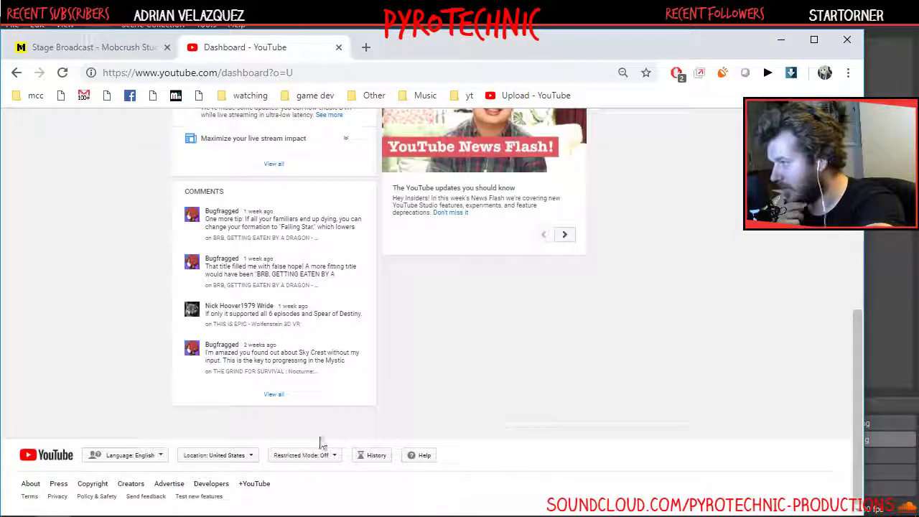
scroll(343, 414, "up", 5)
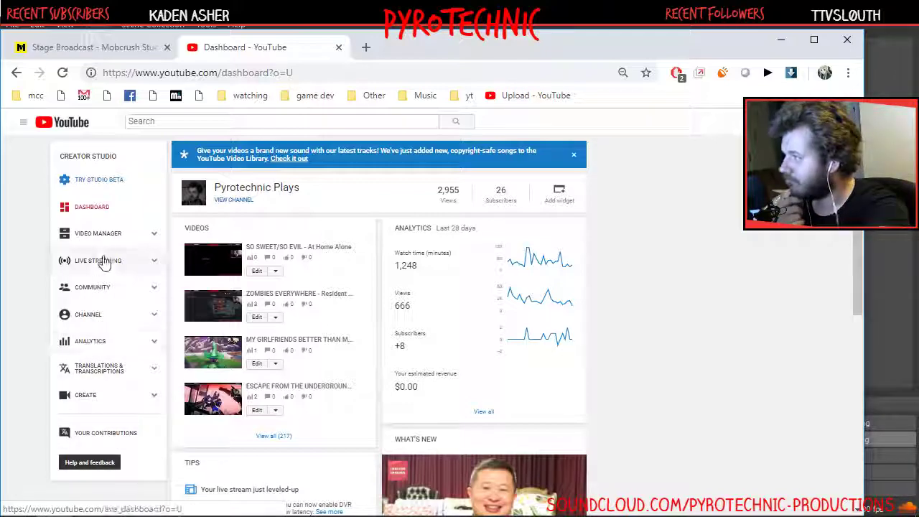
left_click(111, 184)
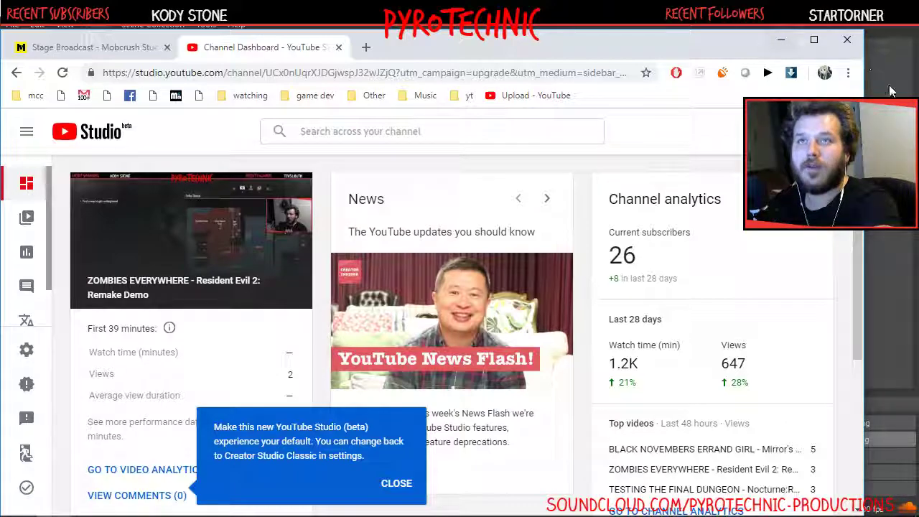
Zoom the browser out with Ctrl+minus and go to the Studio beta Videos page.
left_click(847, 72)
left_click(588, 273)
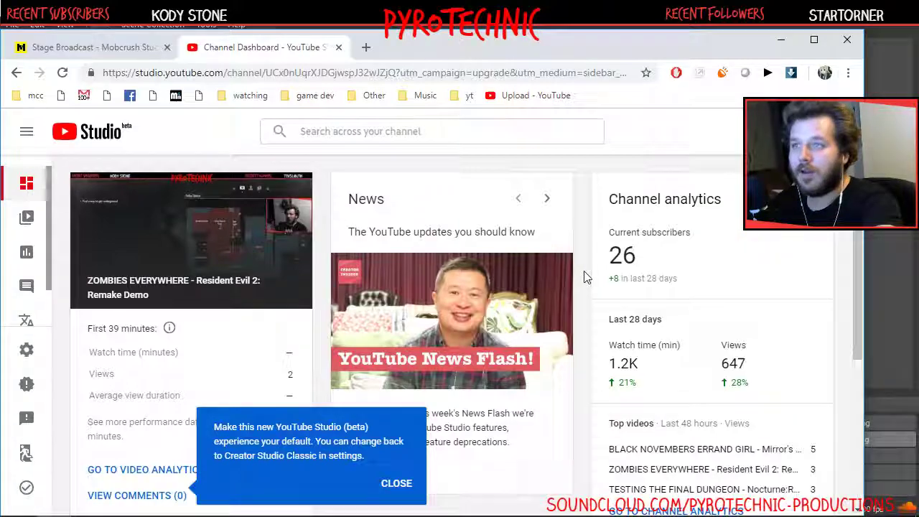
key("ctrl+minus")
key("ctrl+minus")
key("ctrl+minus")
scroll(585, 283, "down", 3)
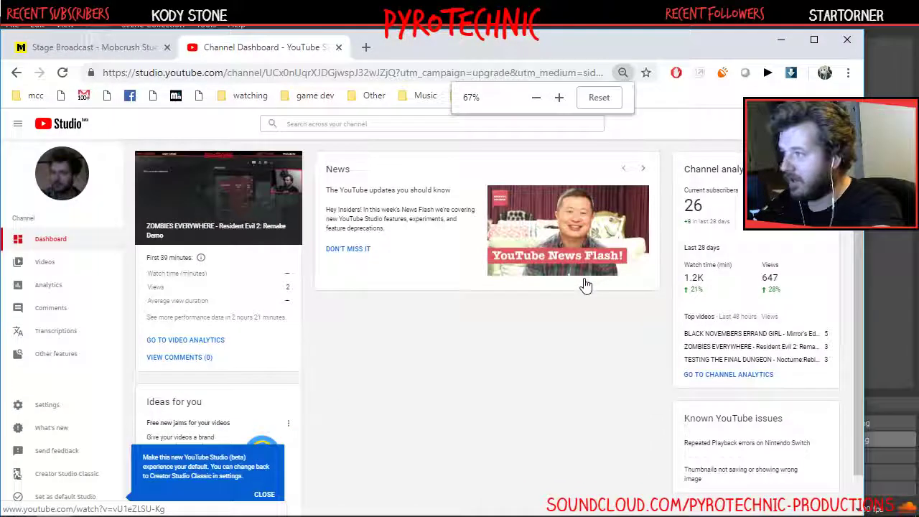
scroll(578, 283, "up", 2)
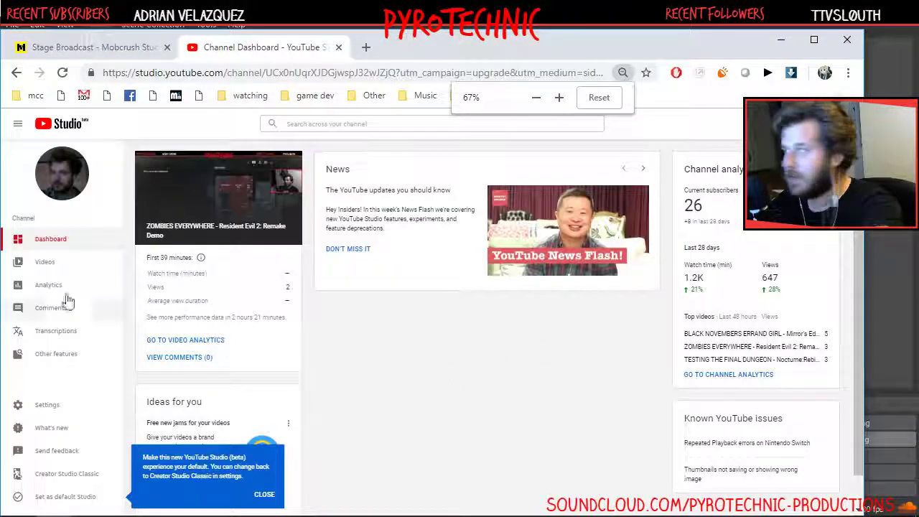
left_click(44, 263)
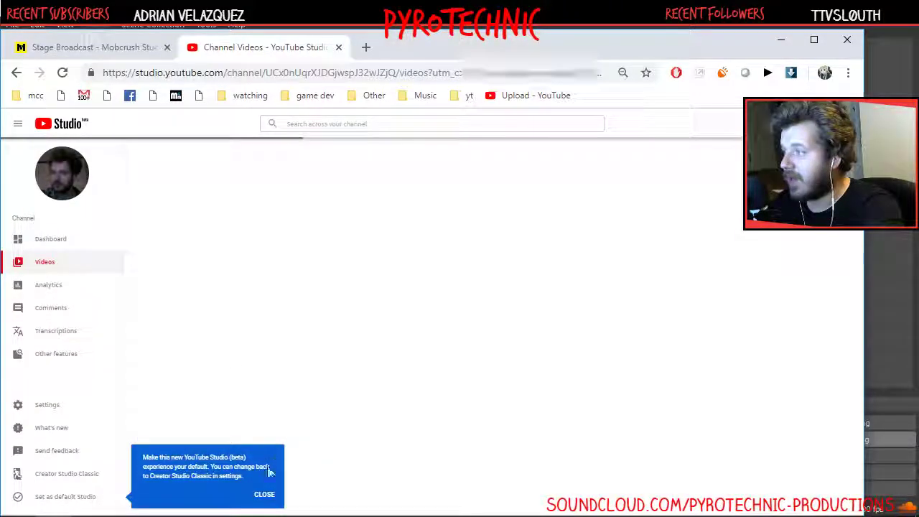
Close the make-default popup, check the Live tab, then return to Uploads.
left_click(264, 495)
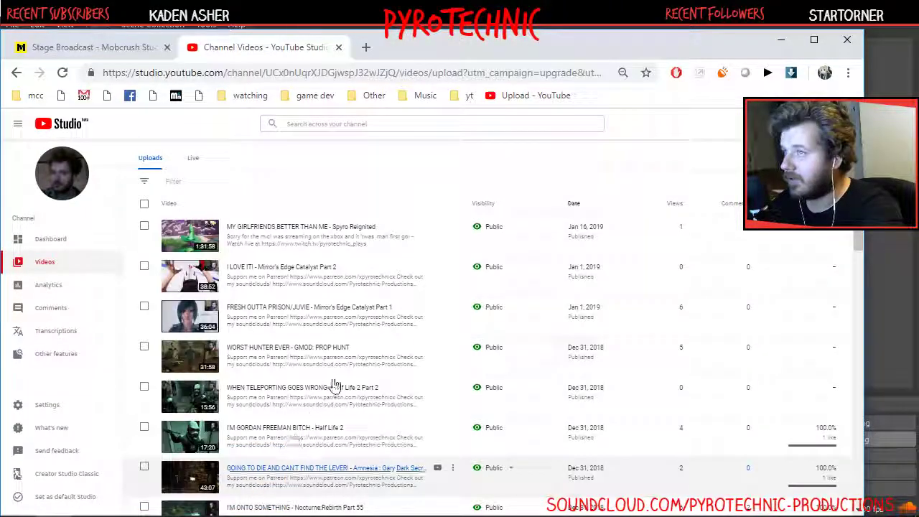
scroll(348, 360, "up", 1)
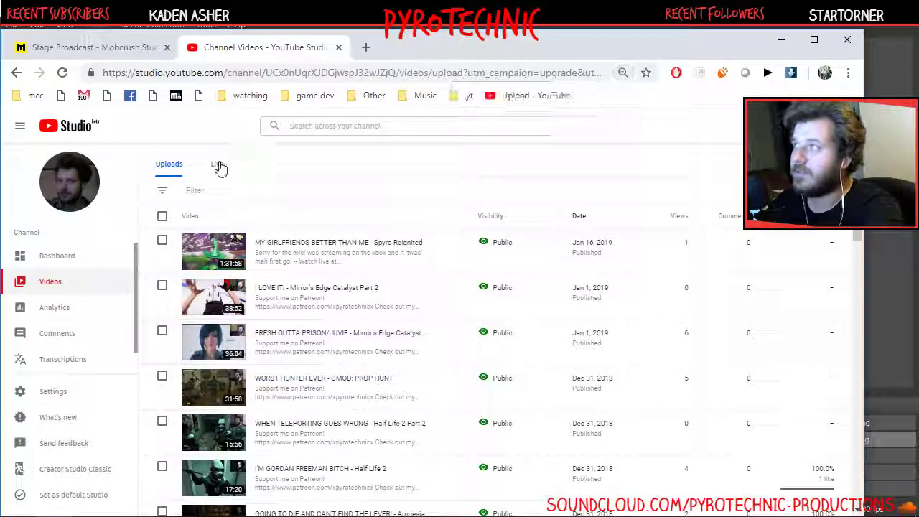
left_click(217, 164)
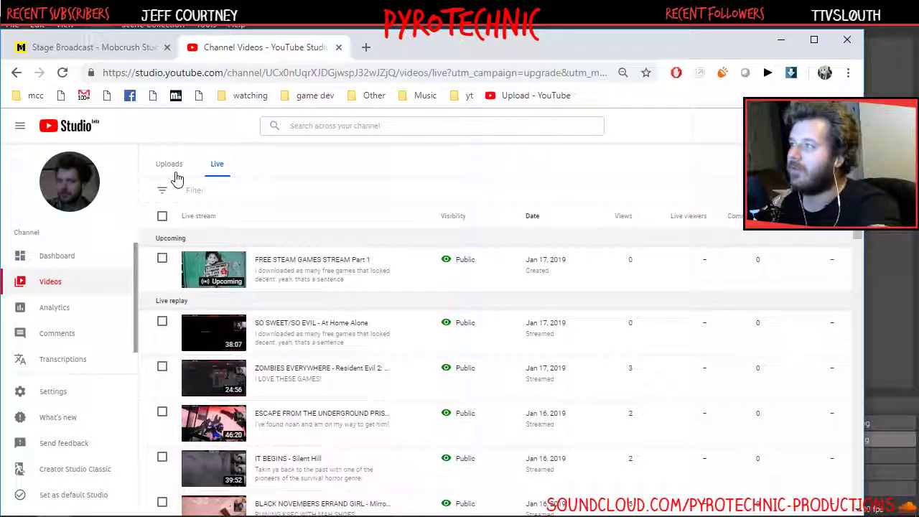
left_click(175, 175)
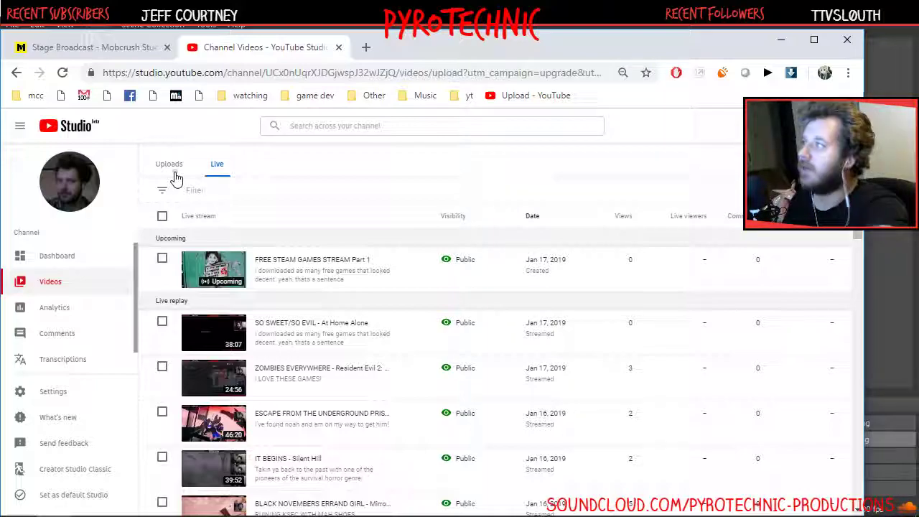
Open the Spyro Reignited video's details and tick VR Chat in the Playlists dropdown.
left_click(301, 246)
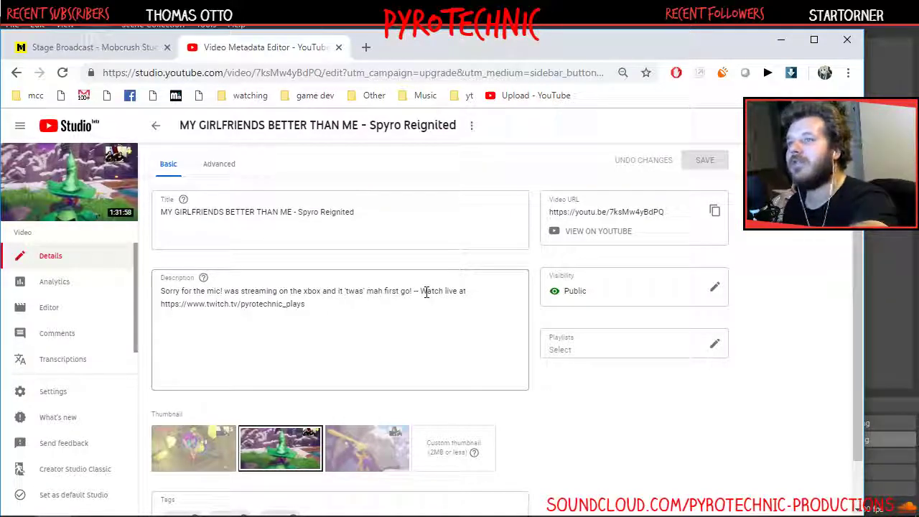
left_click(591, 349)
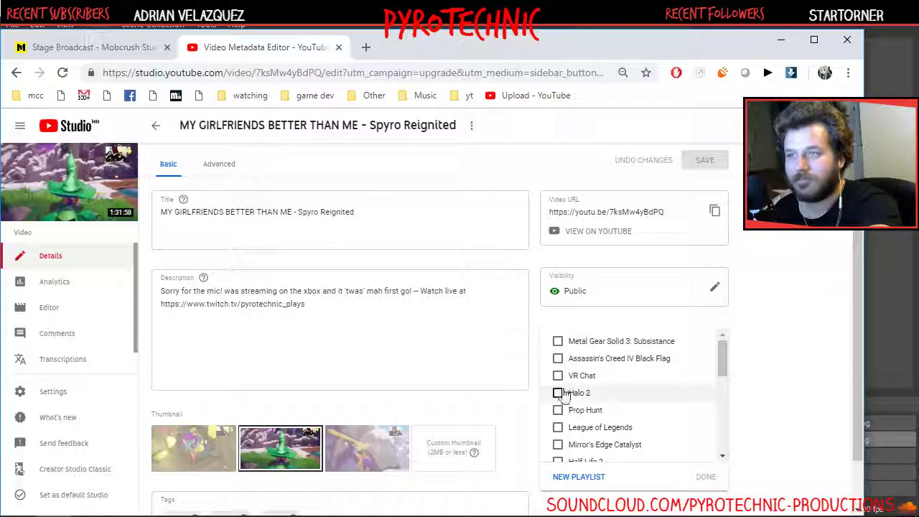
left_click(557, 375)
left_click(794, 369)
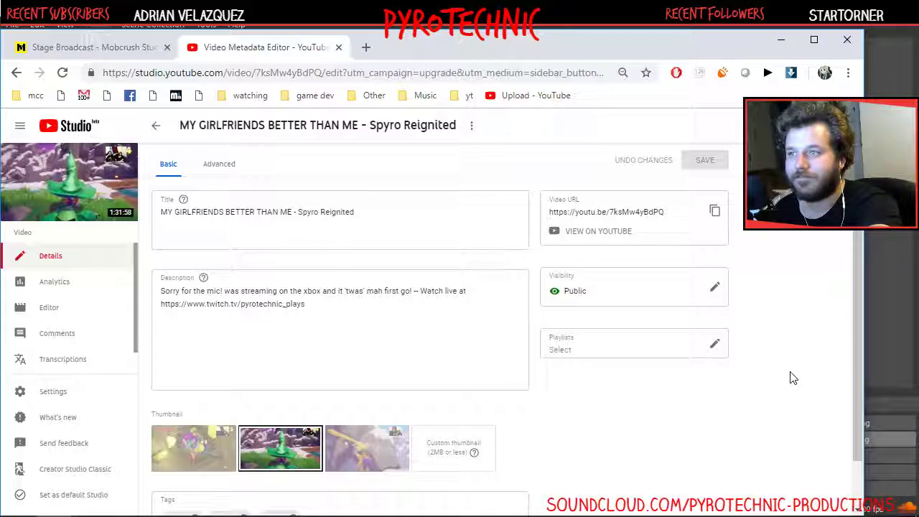
left_click(617, 351)
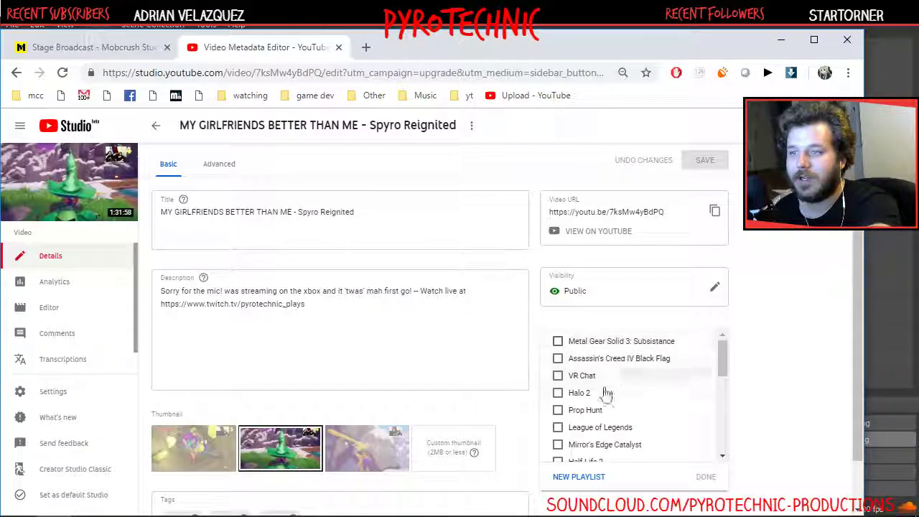
left_click(558, 375)
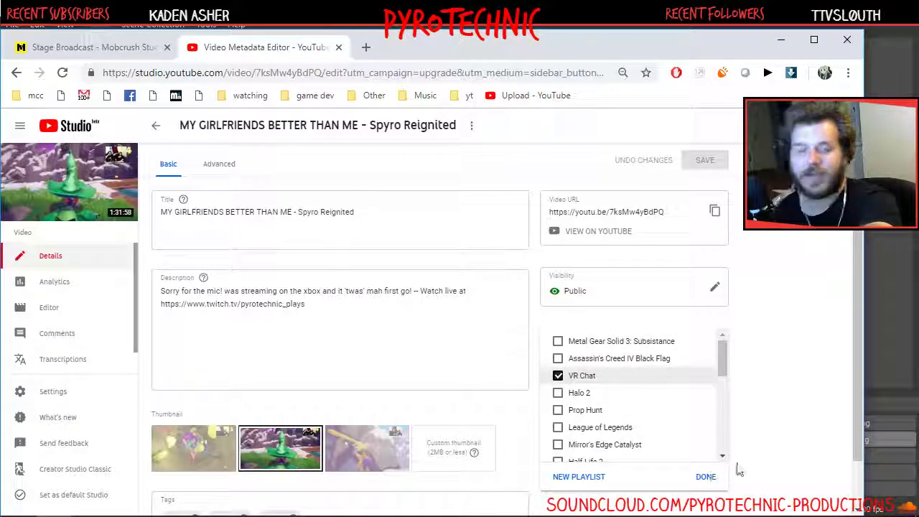
left_click(809, 424)
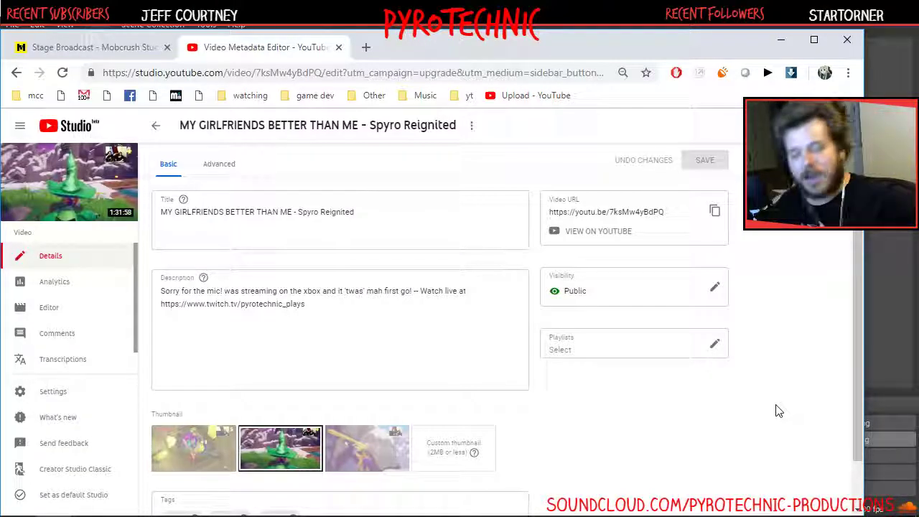
Add xbox and poop as tags after twitch, games and sPYRO.
scroll(688, 407, "down", 1)
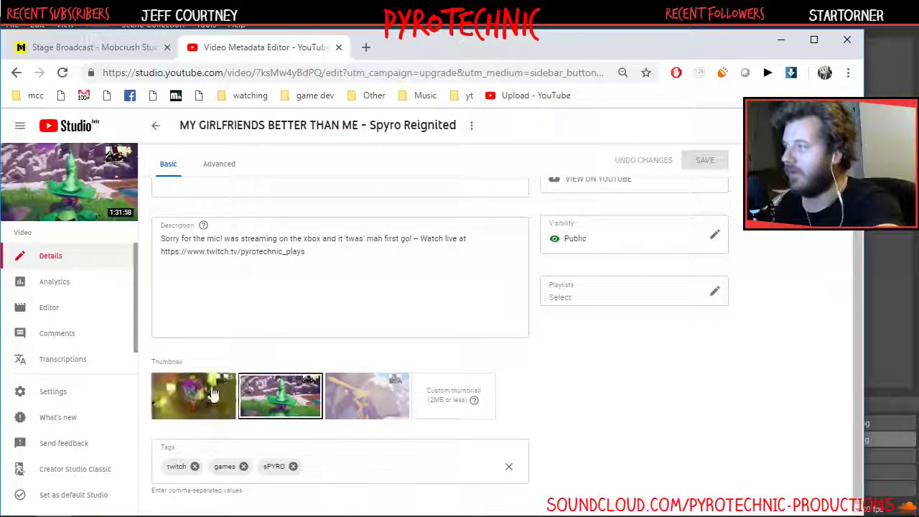
left_click(338, 468)
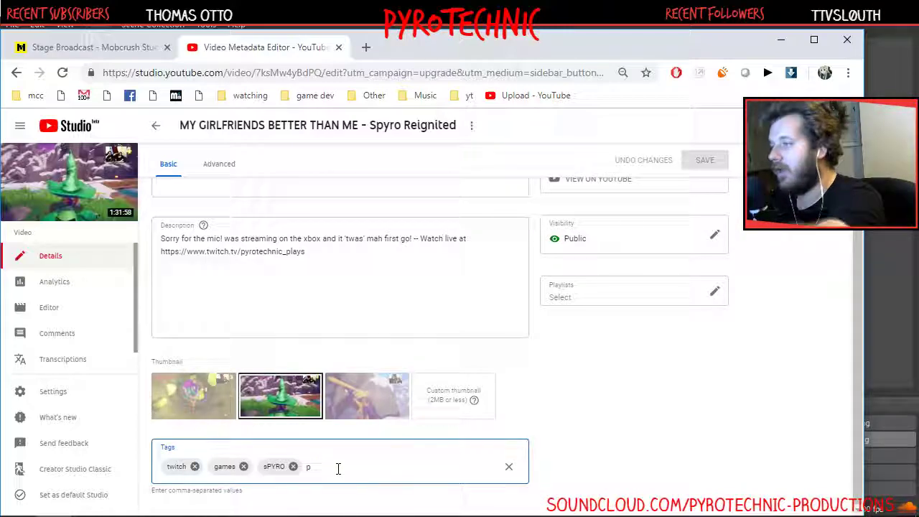
type("xbox")
key("Return")
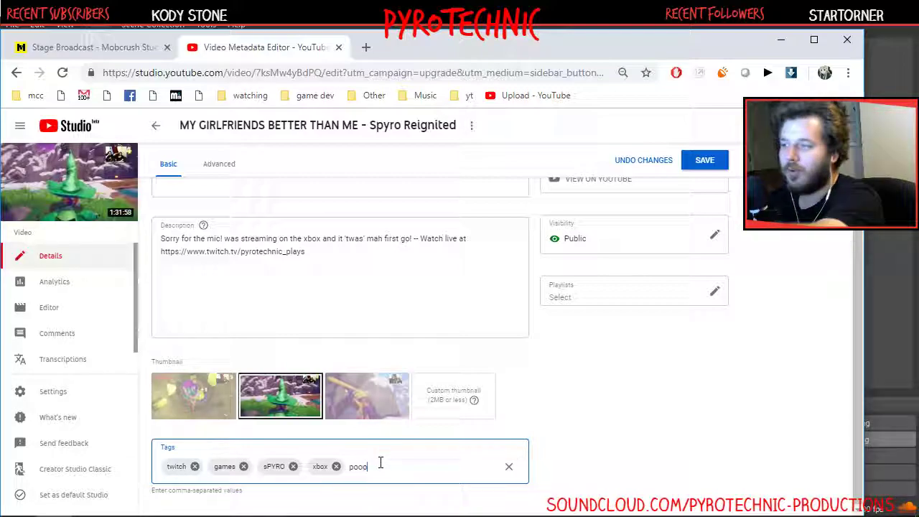
key("Return")
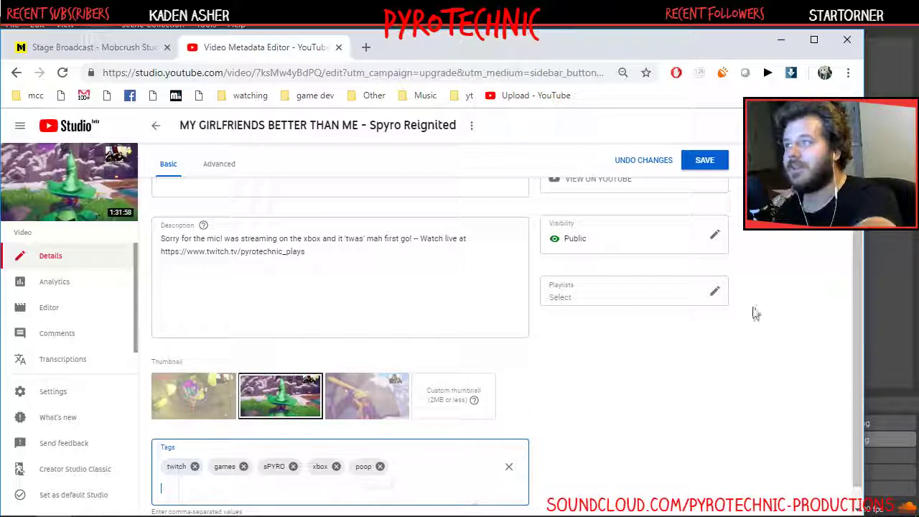
Select the video title text and place the cursor in it for editing.
scroll(601, 408, "down", 1)
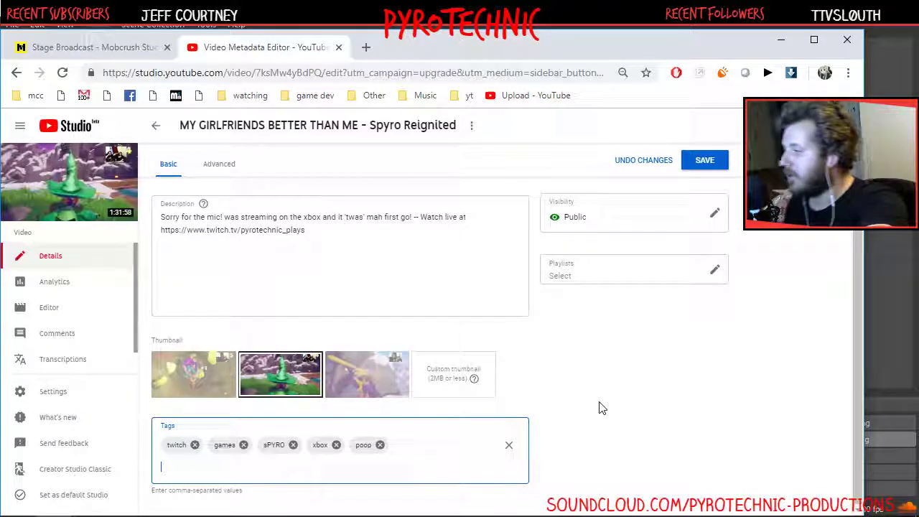
scroll(483, 437, "up", 2)
triple_click(402, 240)
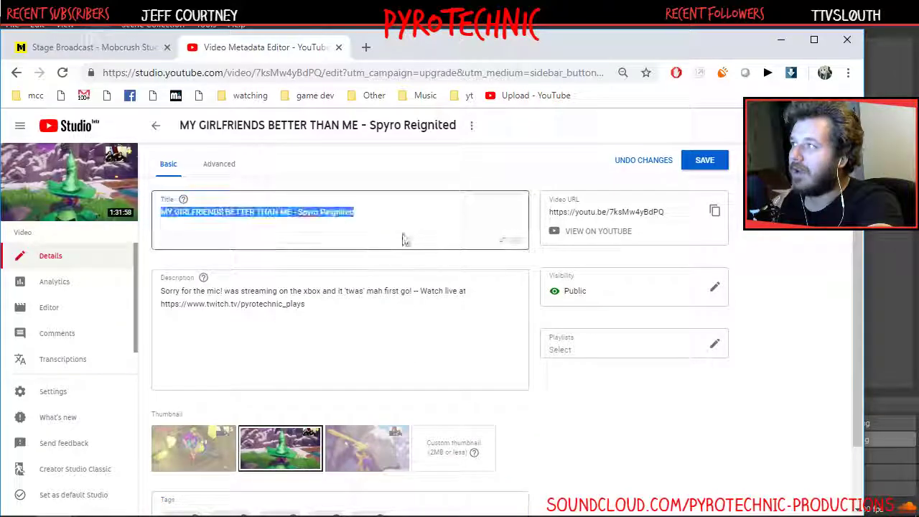
left_click_drag(402, 239, 345, 215)
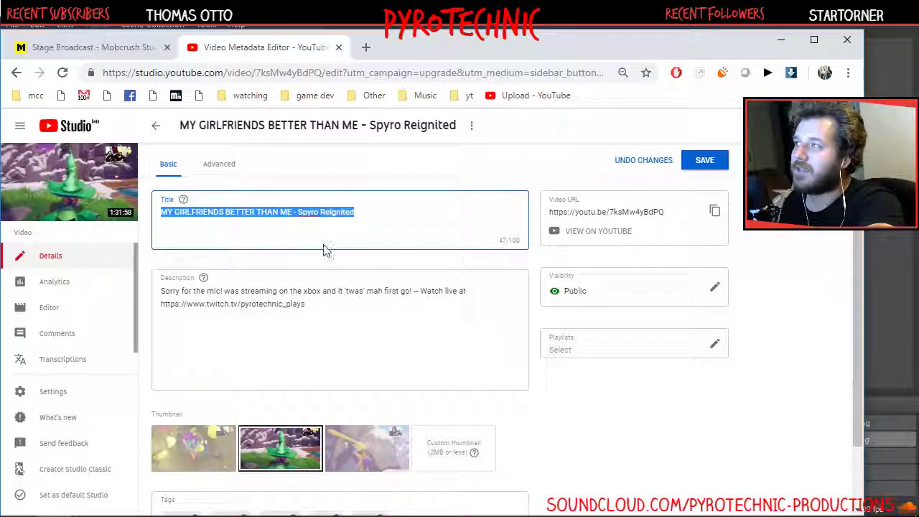
left_click(268, 210)
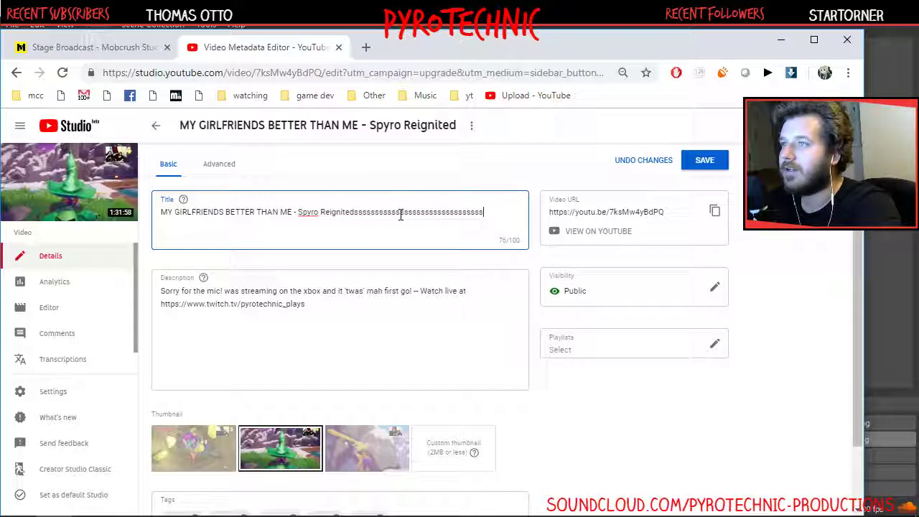
Pad the title with 's' characters to the 100-character limit, then undo all changes.
type("ssssssssssssssssssssss")
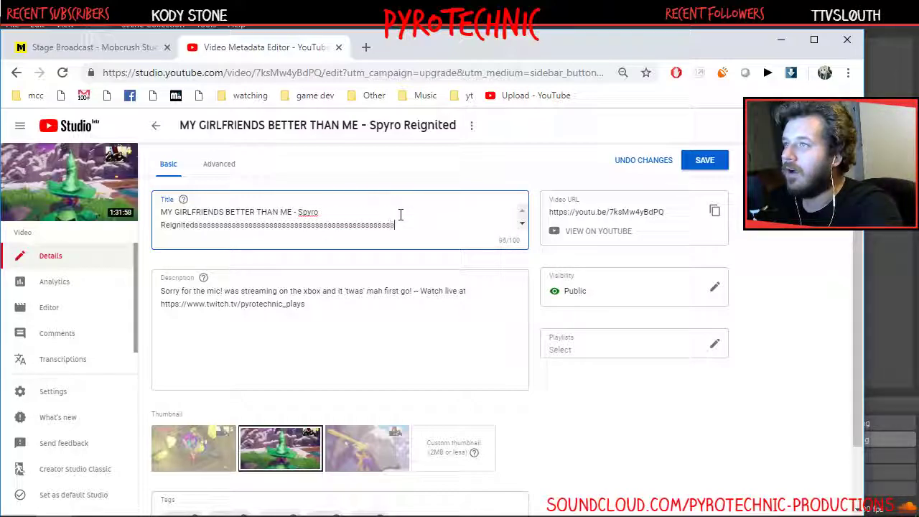
type("sssssss")
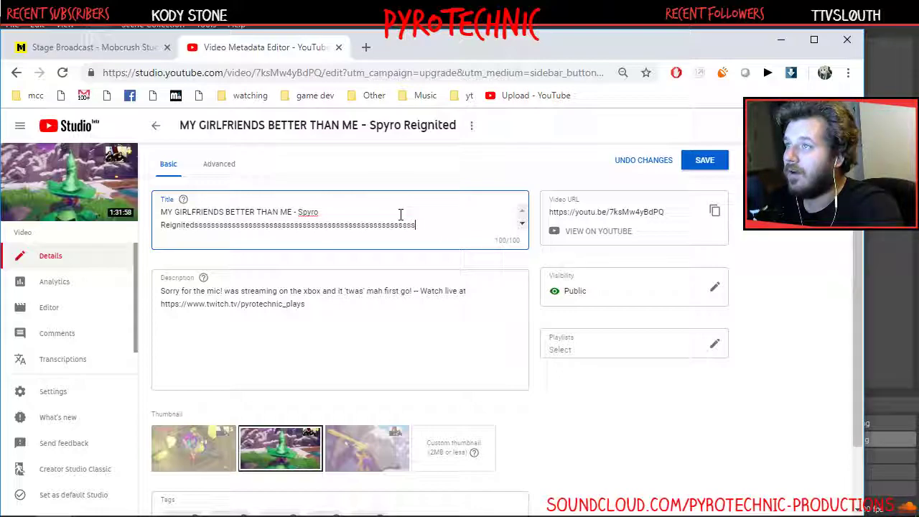
type("s")
key("BackSpace")
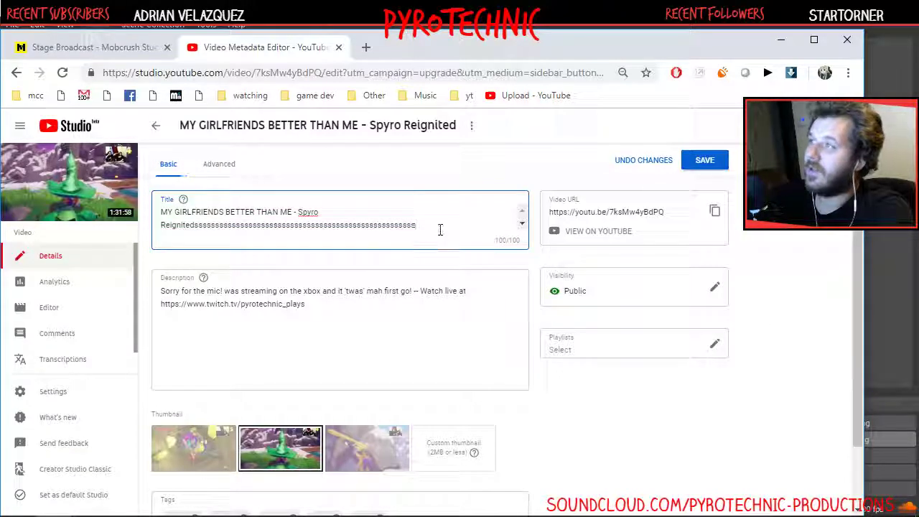
key("ctrl+a")
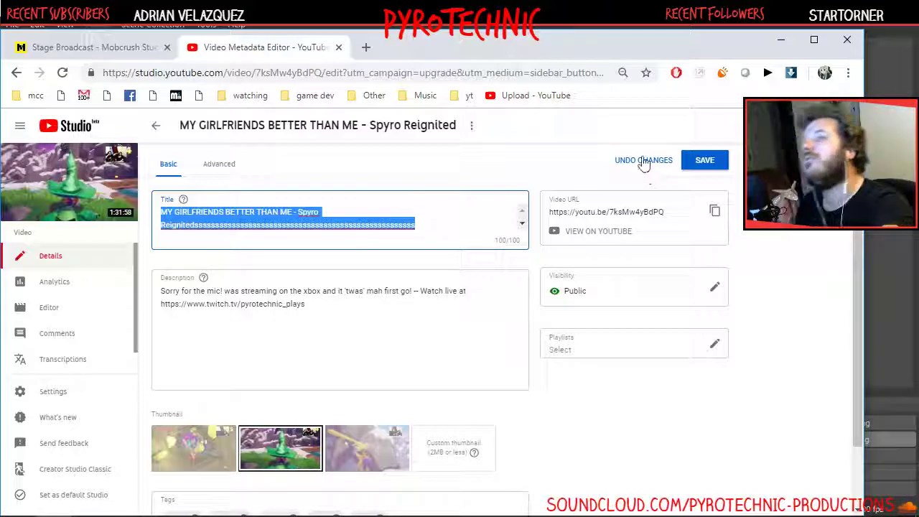
left_click(644, 160)
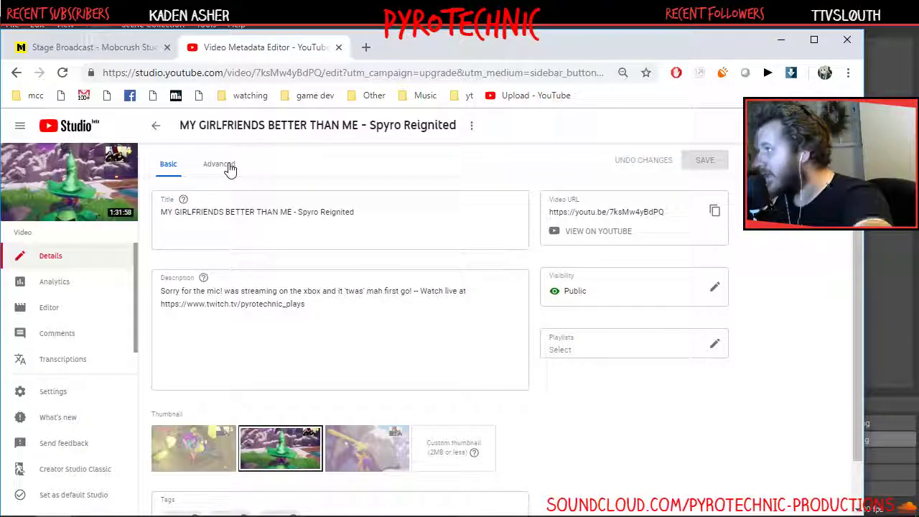
Collapse the navigation, return to the Channel Dashboard, and glance at the account menu.
left_click(20, 125)
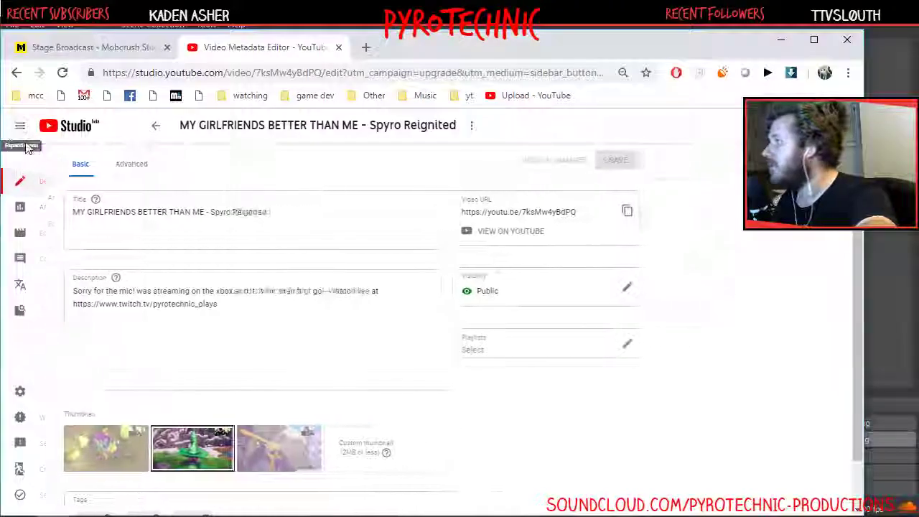
left_click(67, 127)
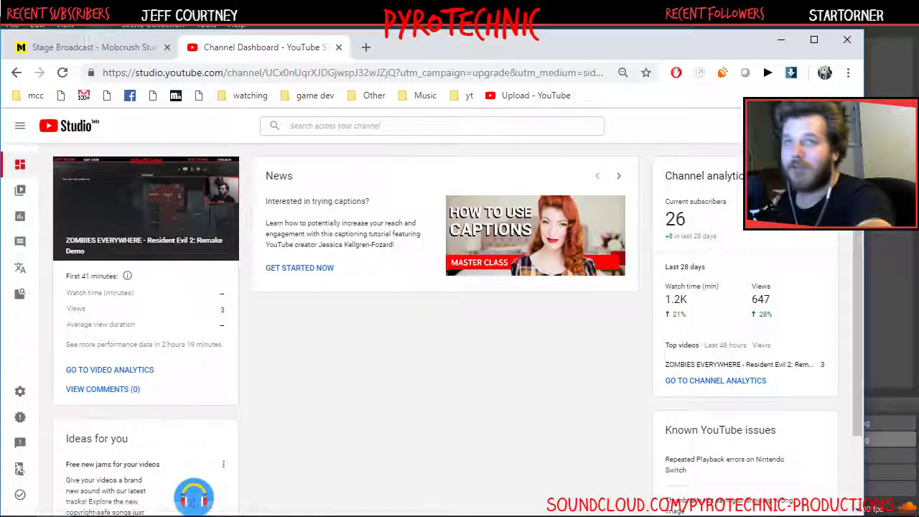
left_click(836, 125)
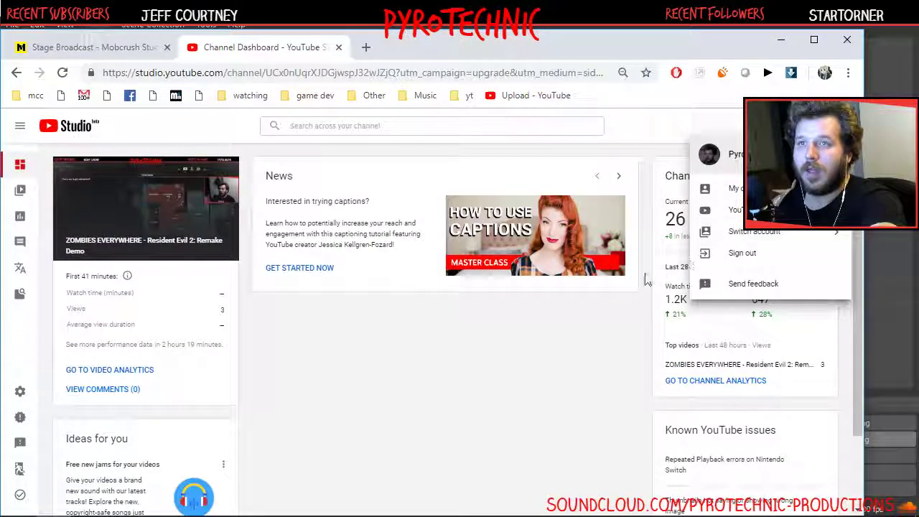
left_click(474, 321)
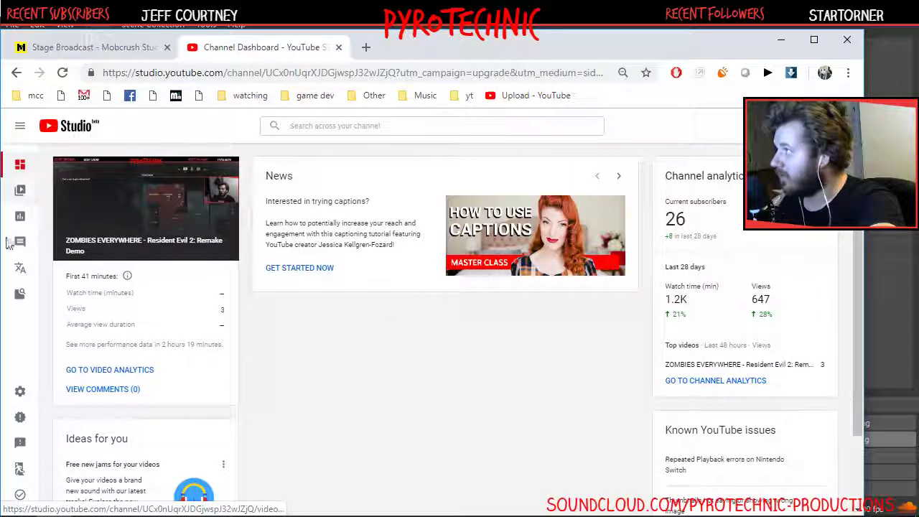
In General settings, choose YouTube Studio (beta) as the default creator experience.
left_click(20, 391)
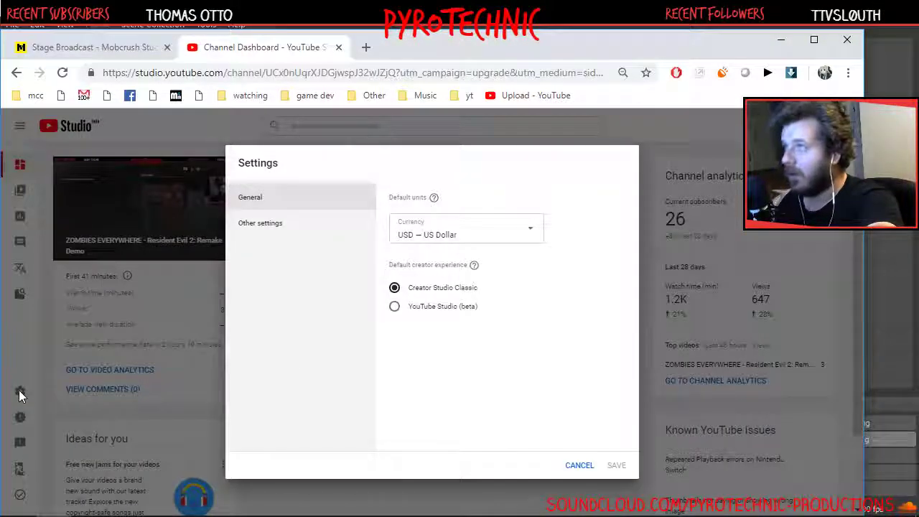
left_click(274, 225)
left_click(272, 213)
left_click(261, 225)
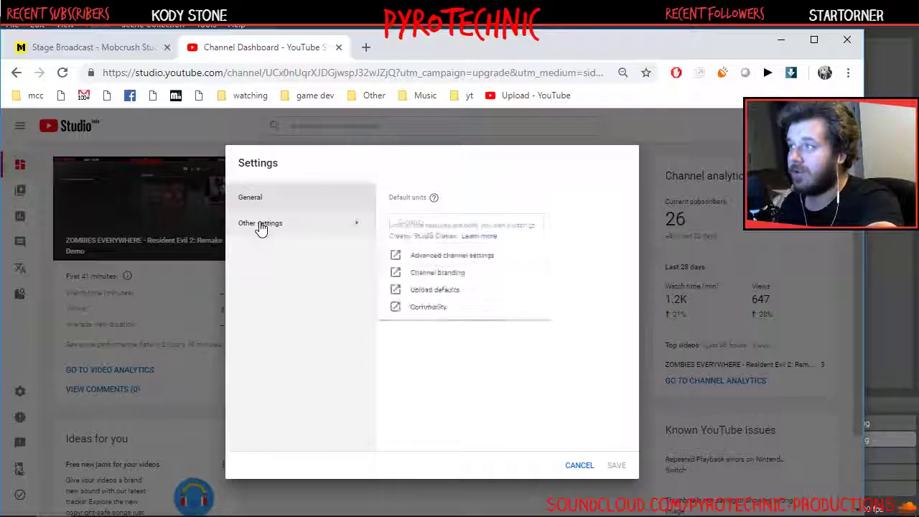
left_click(280, 199)
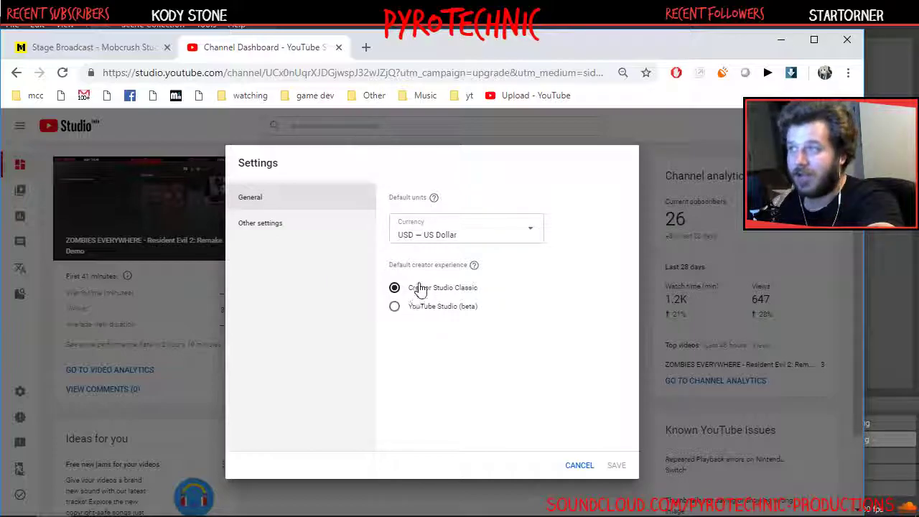
left_click(396, 307)
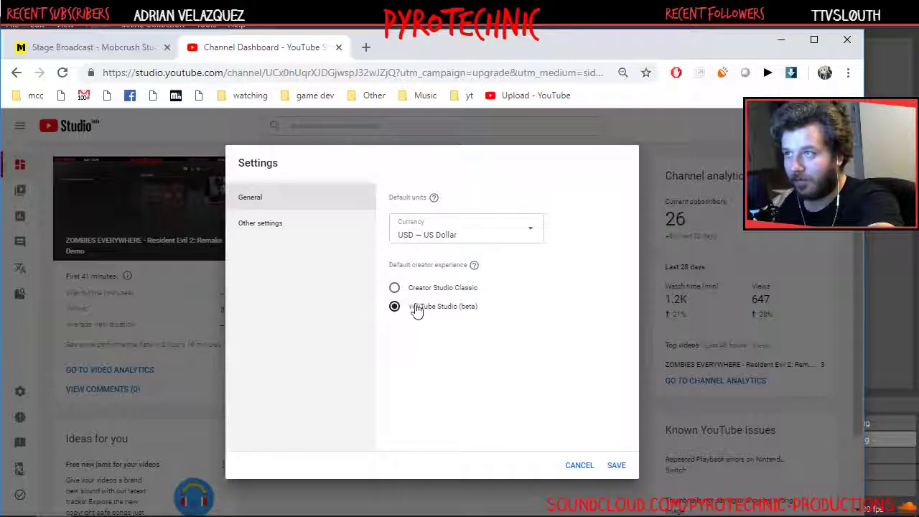
left_click(433, 293)
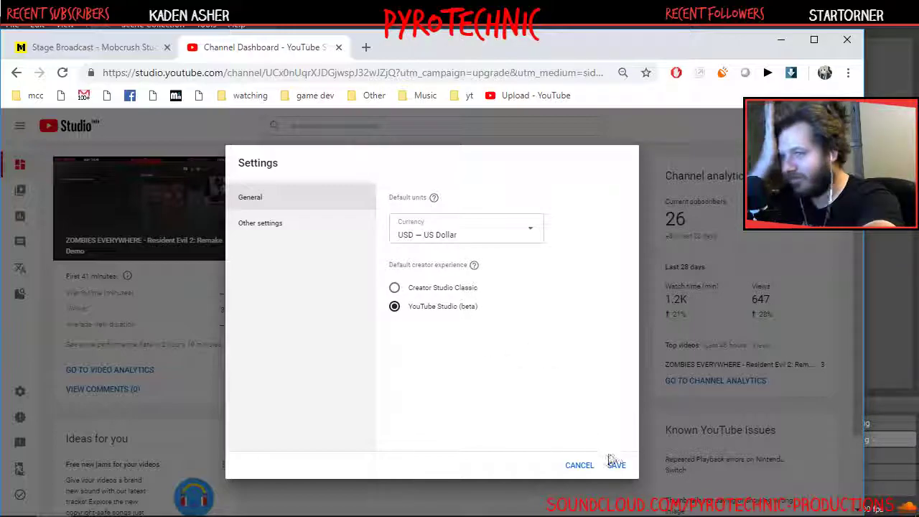
Cancel out of Settings, keep the unsaved choice on the discard prompt, and switch to OBS.
left_click(578, 466)
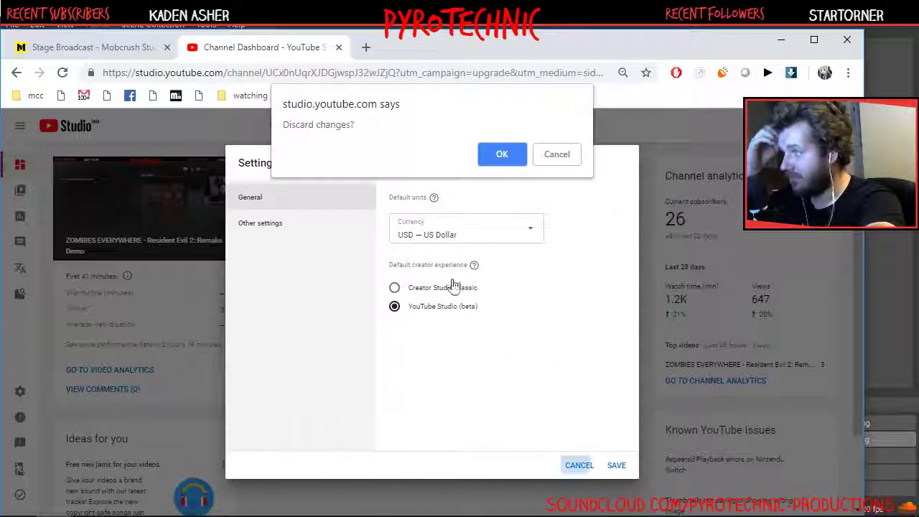
left_click(552, 157)
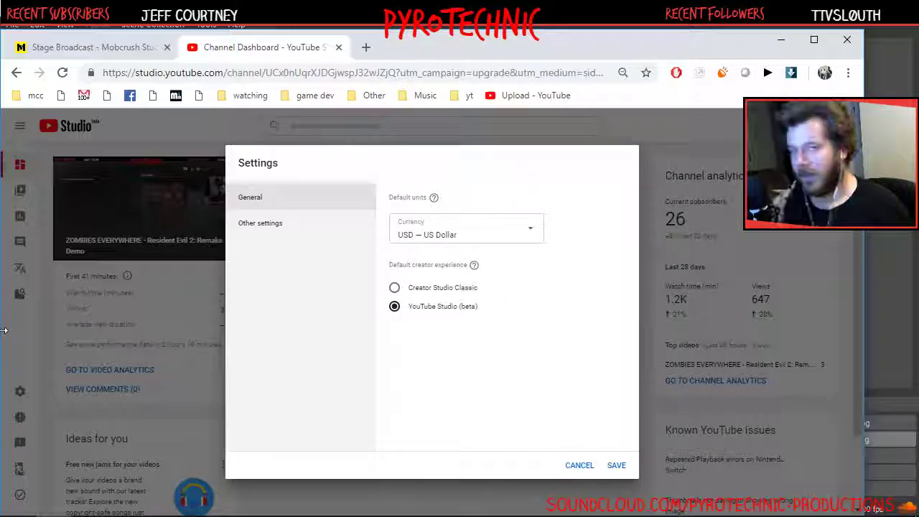
key("alt+Tab")
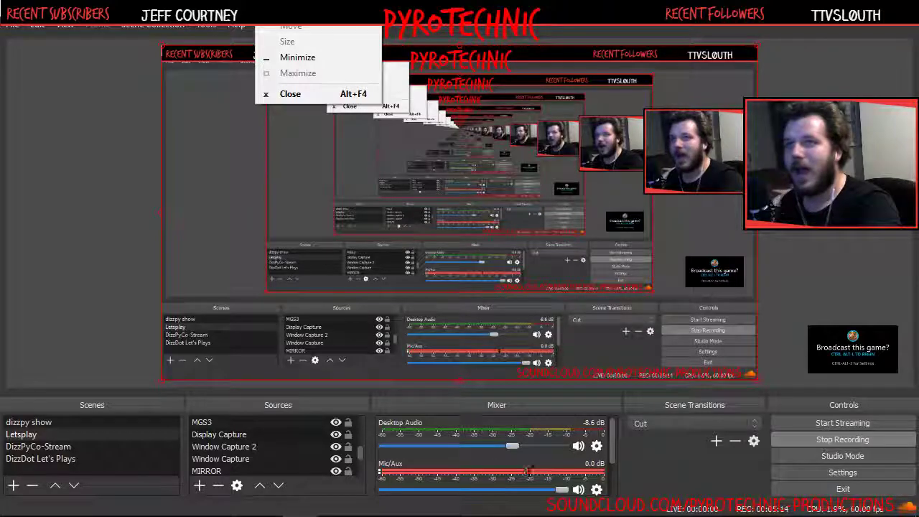
key("Escape")
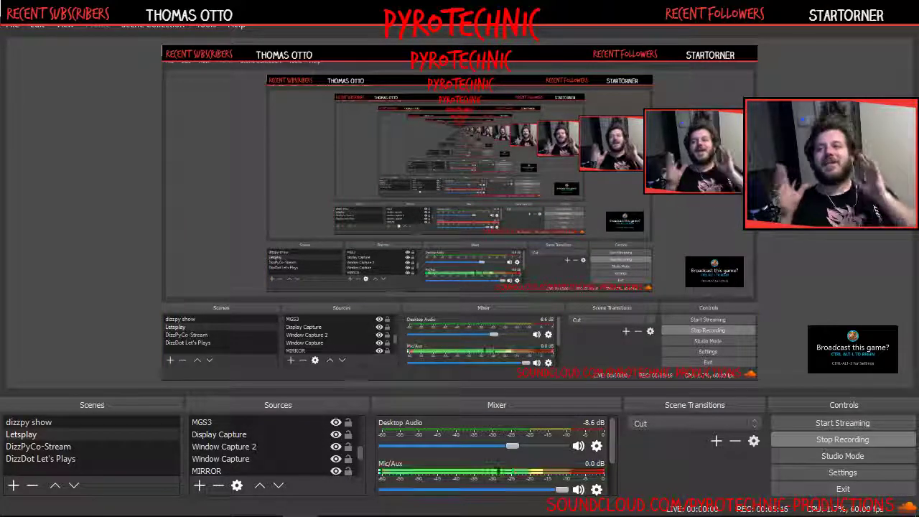